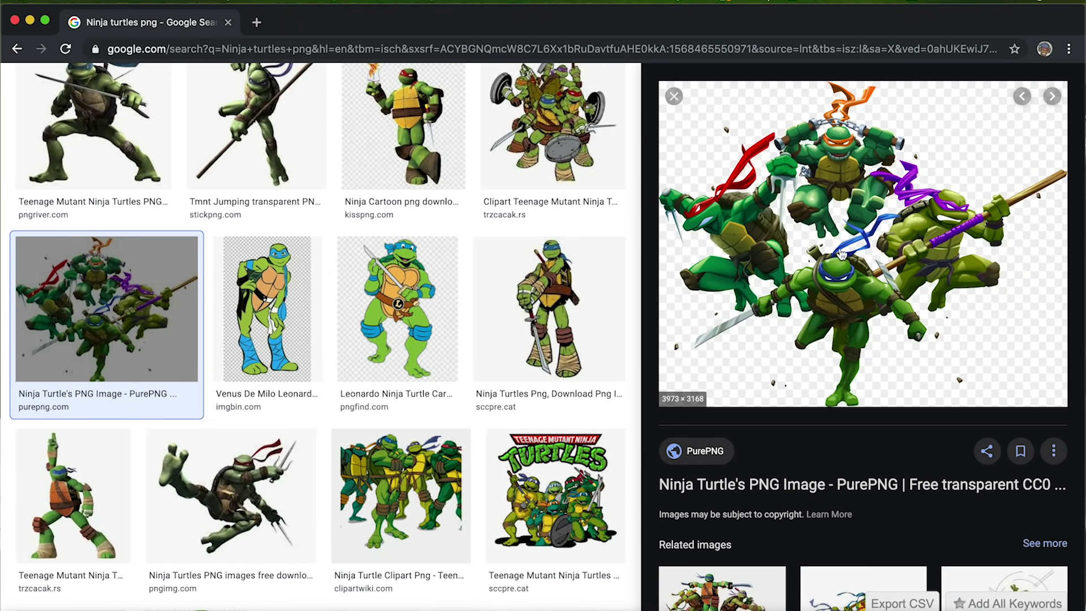
Step: Save the previewed four-turtles image to the Desktop as Ninja Turtles.png in PNG format
{"action": "left_click_drag", "start_coordinate": [754, 204], "coordinate": [882, 300]}
{"action": "right_click", "coordinate": [860, 301]}
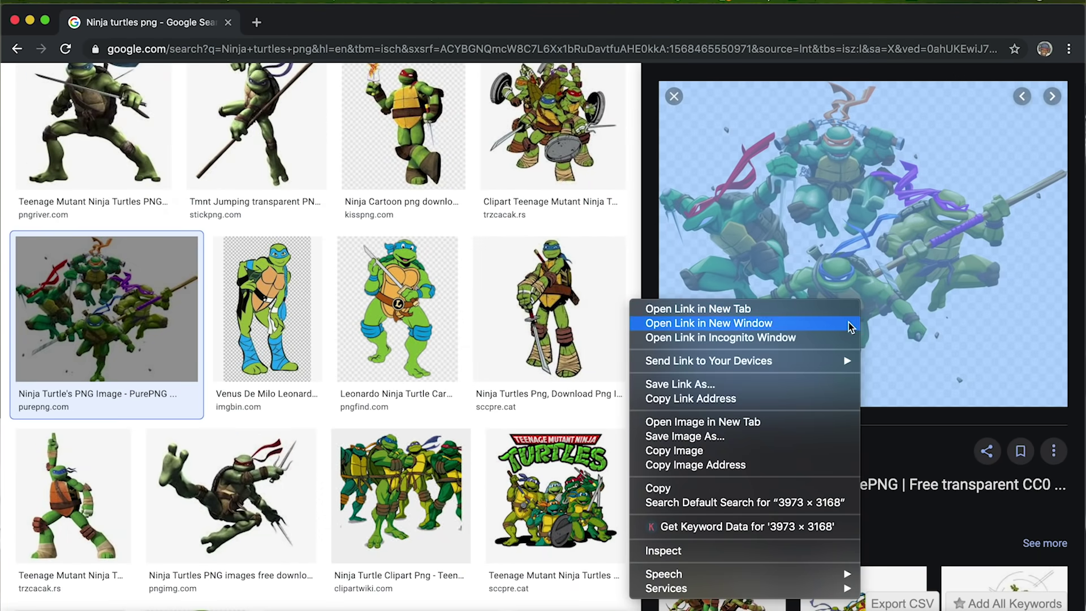
{"action": "left_click", "coordinate": [816, 436]}
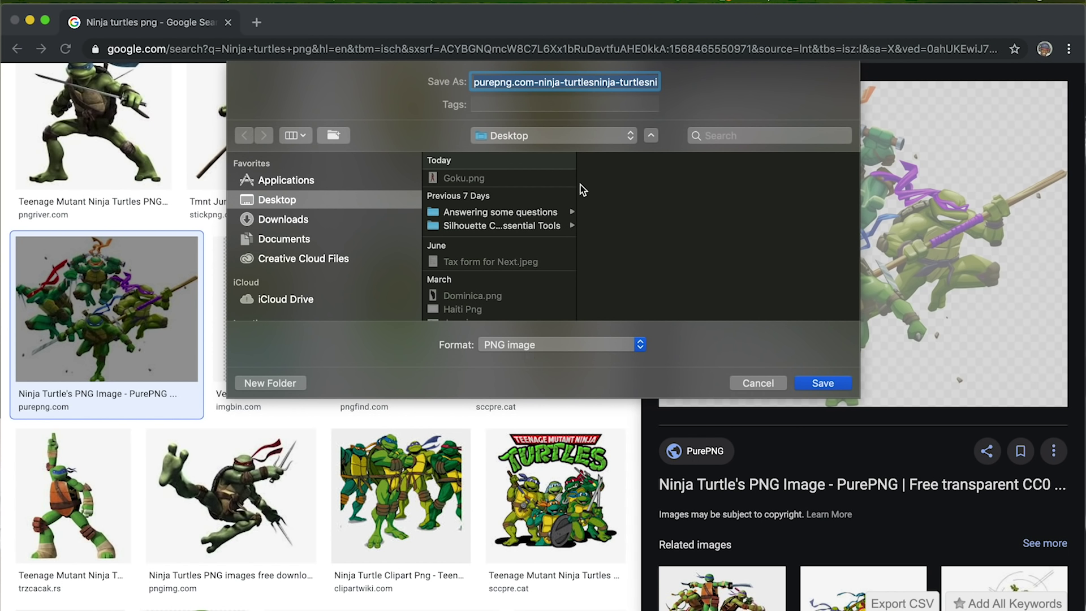
{"action": "type", "text": "Ninja Turtles.png"}
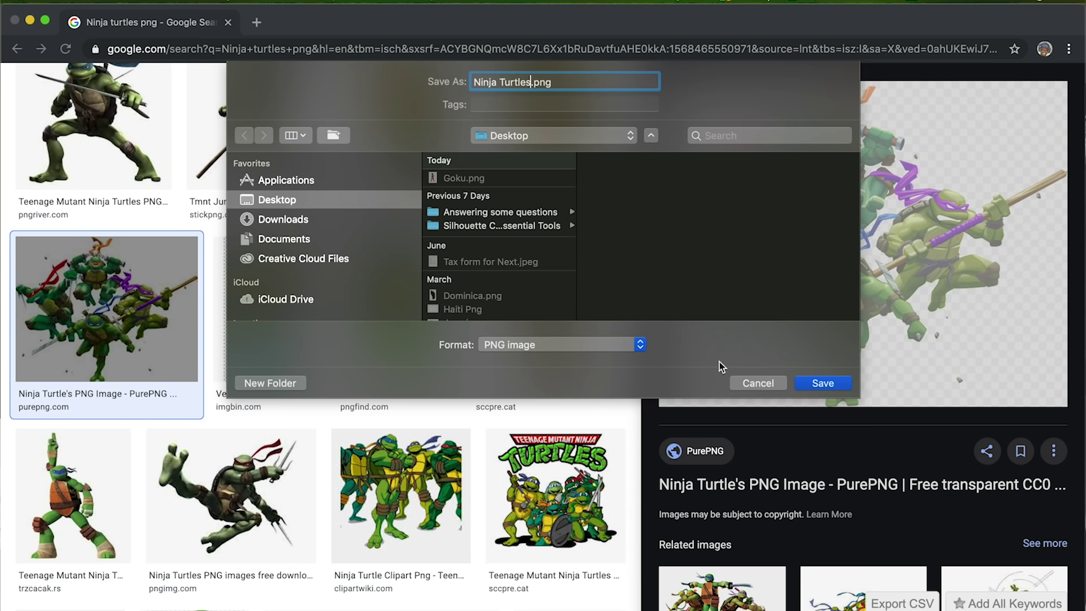
{"action": "left_click", "coordinate": [823, 384]}
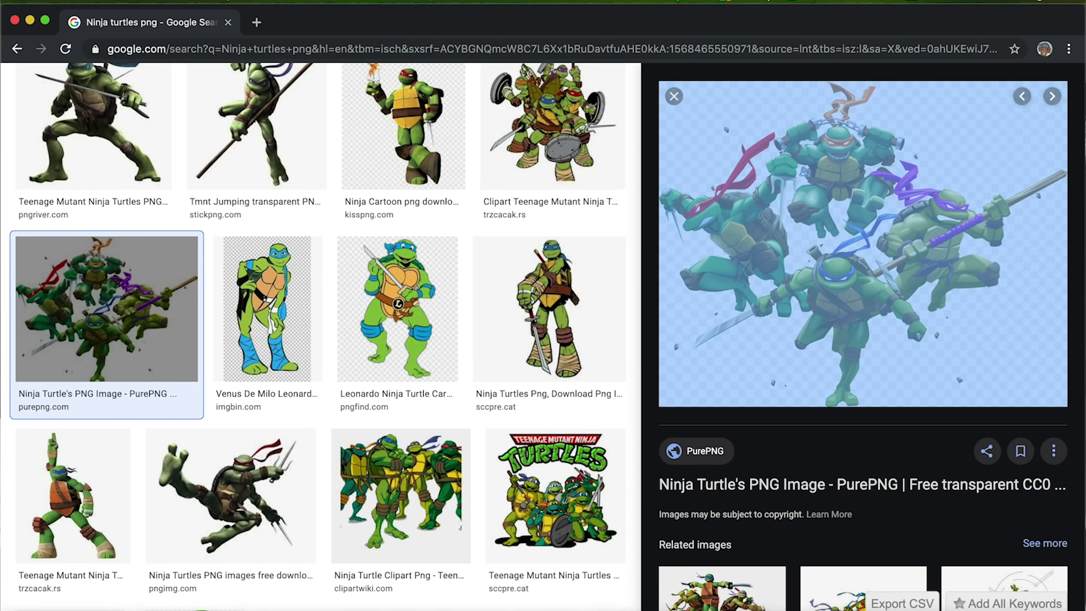
Step: Close the image search window and quit Google Chrome
{"action": "left_click", "coordinate": [15, 21]}
{"action": "left_click", "coordinate": [48, 2]}
{"action": "left_click", "coordinate": [91, 187]}
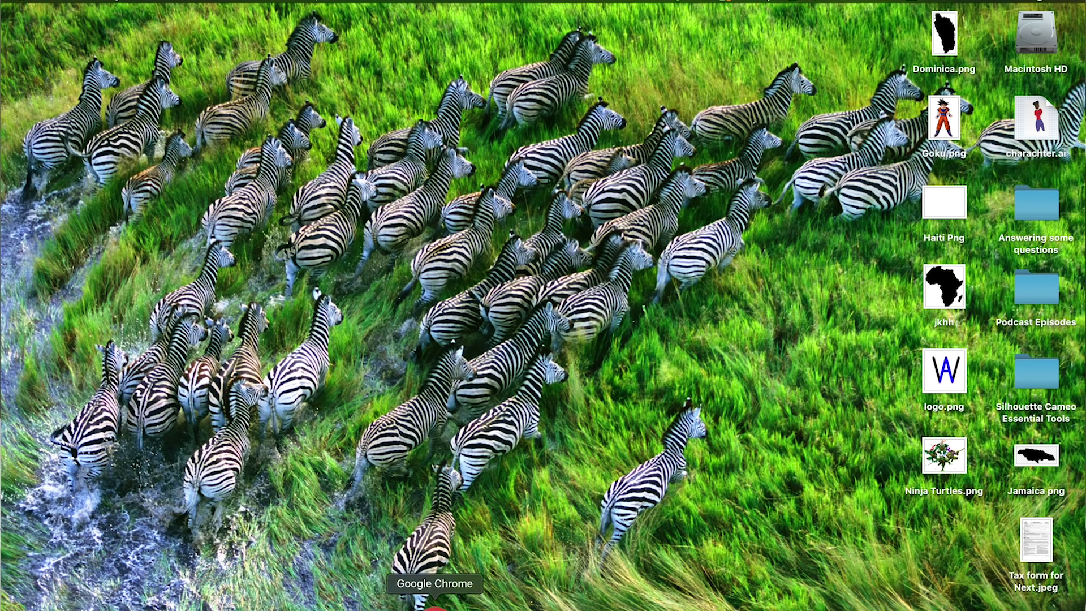
{"action": "left_click", "coordinate": [434, 609]}
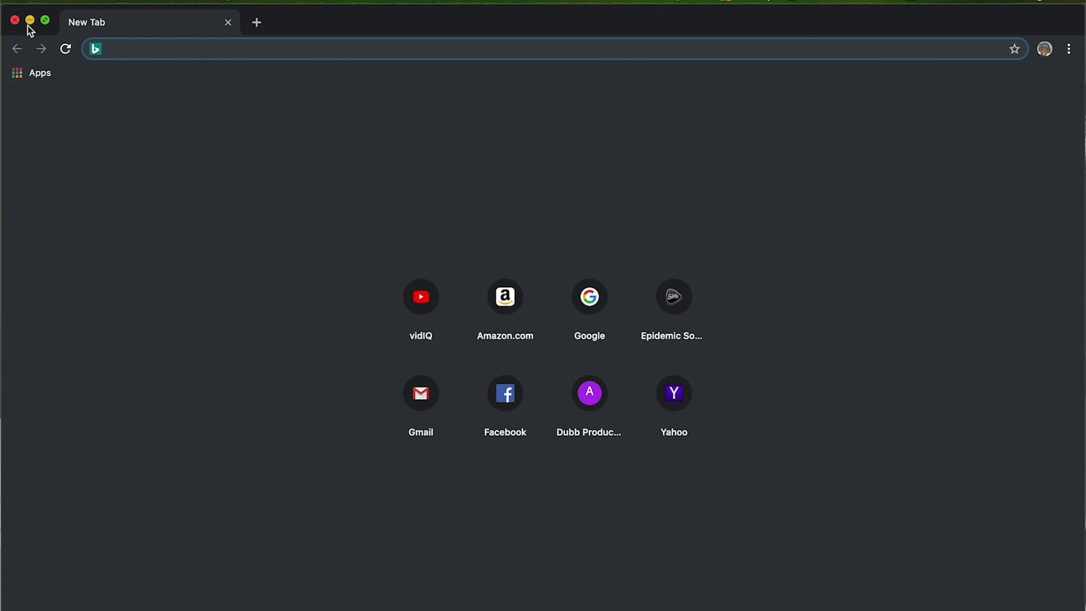
{"action": "left_click", "coordinate": [30, 21]}
{"action": "left_click", "coordinate": [38, 4]}
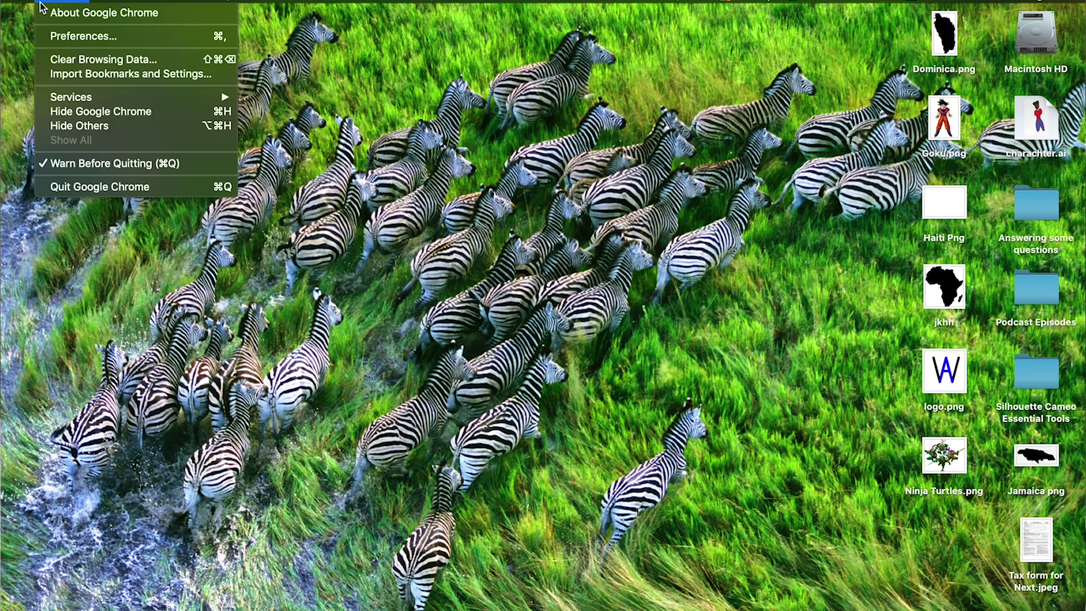
{"action": "left_click", "coordinate": [90, 189]}
Step: Launch Silhouette Studio and open Ninja Turtles.png from the Desktop
{"action": "left_click", "coordinate": [405, 601]}
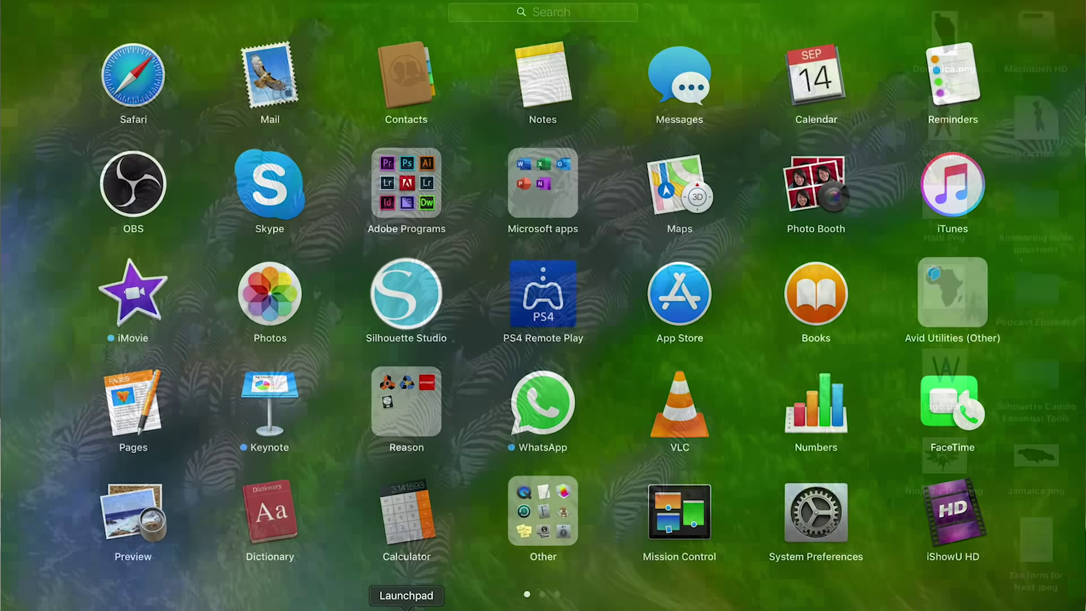
{"action": "left_click", "coordinate": [418, 301]}
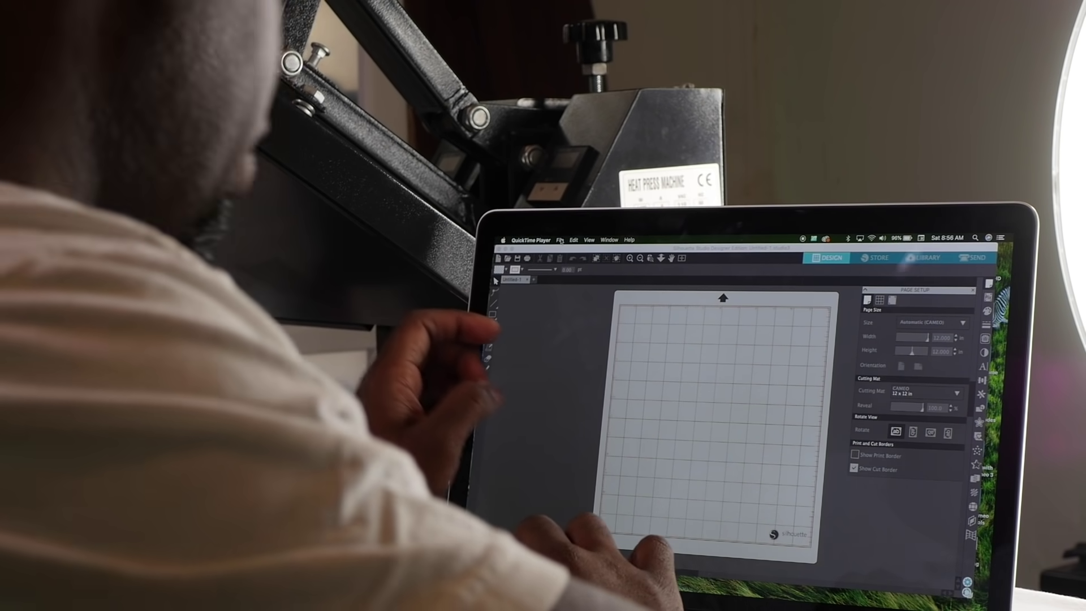
{"action": "left_click", "coordinate": [560, 241]}
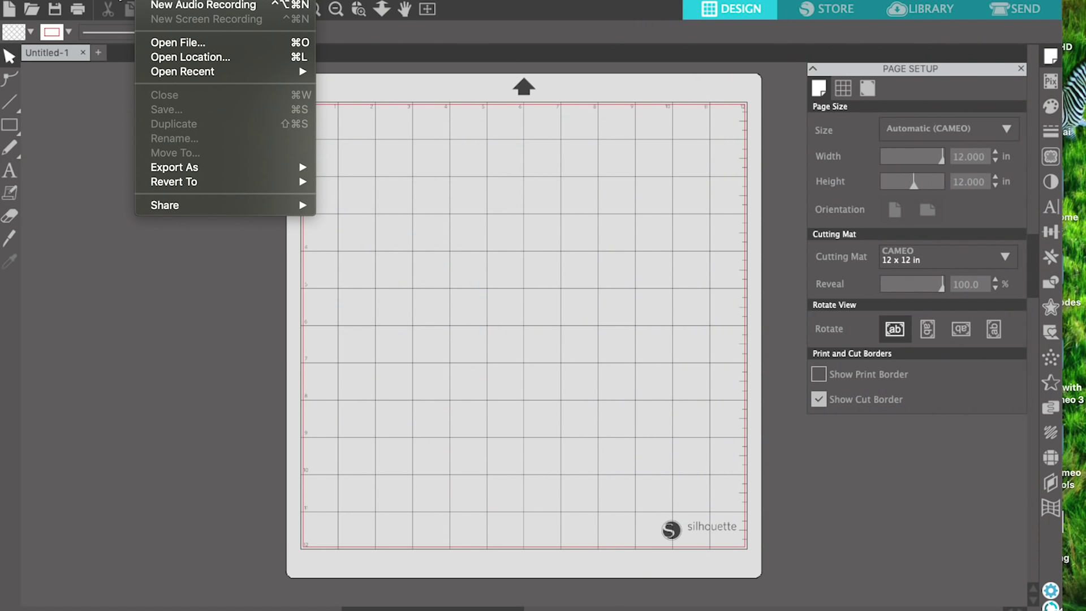
{"action": "left_click", "coordinate": [116, 1]}
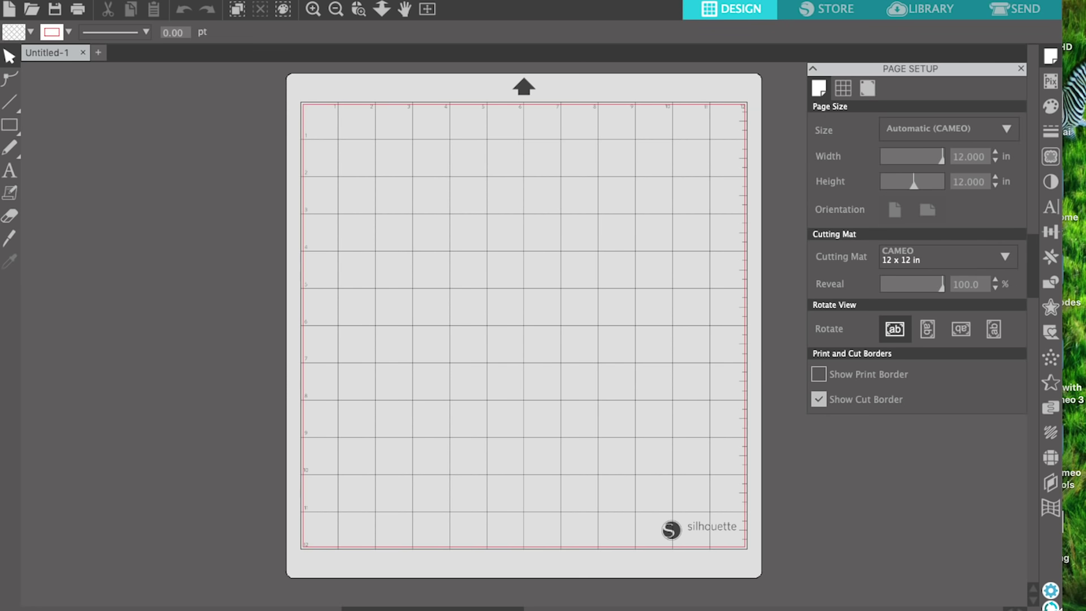
{"action": "left_click", "coordinate": [32, 9]}
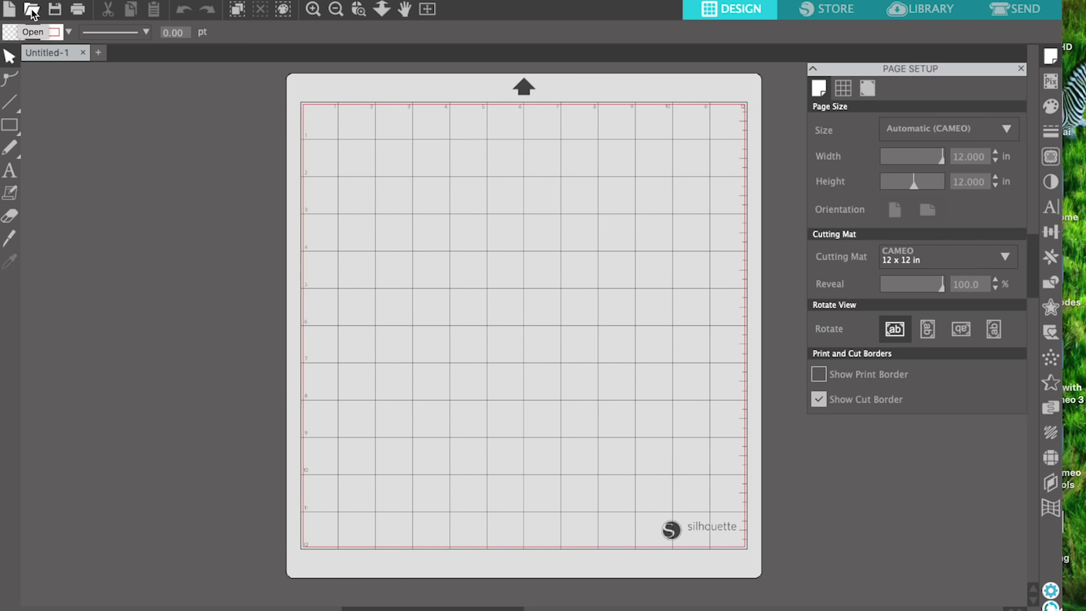
{"action": "left_click", "coordinate": [236, 148]}
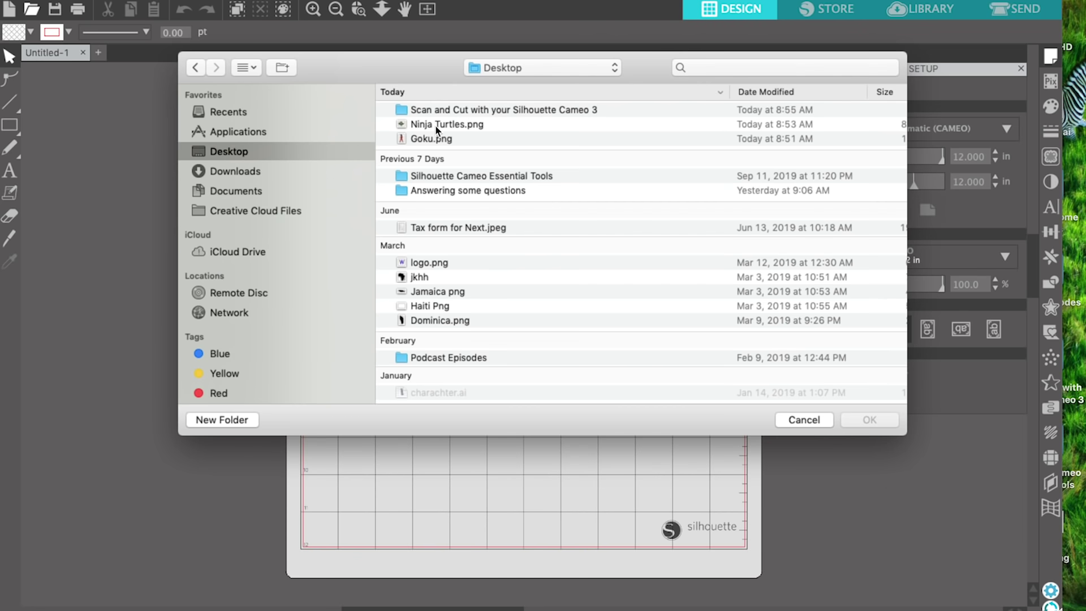
{"action": "left_click", "coordinate": [442, 125]}
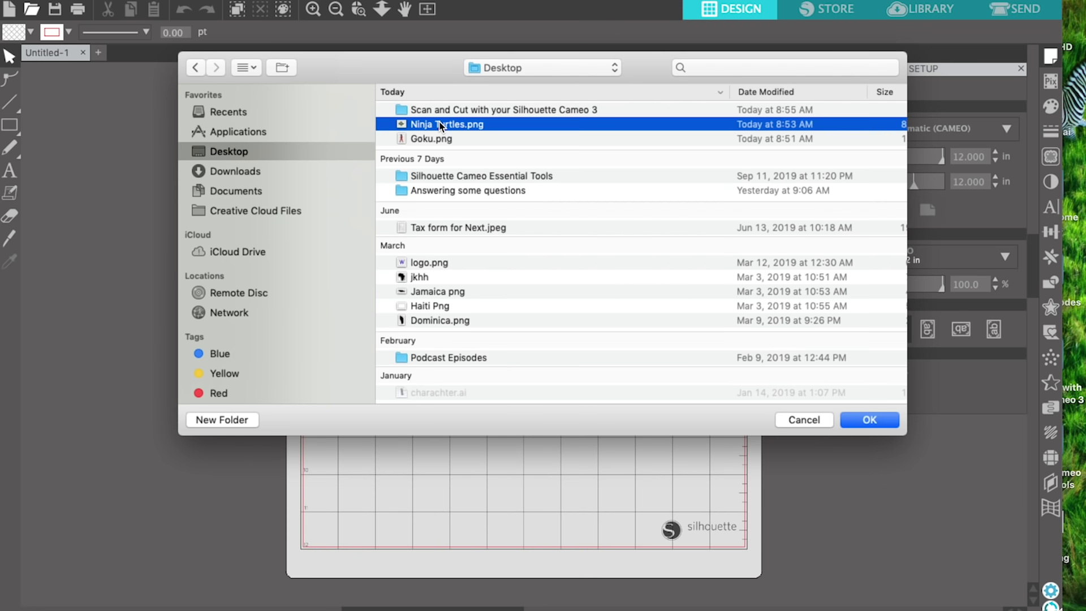
{"action": "left_click", "coordinate": [873, 422]}
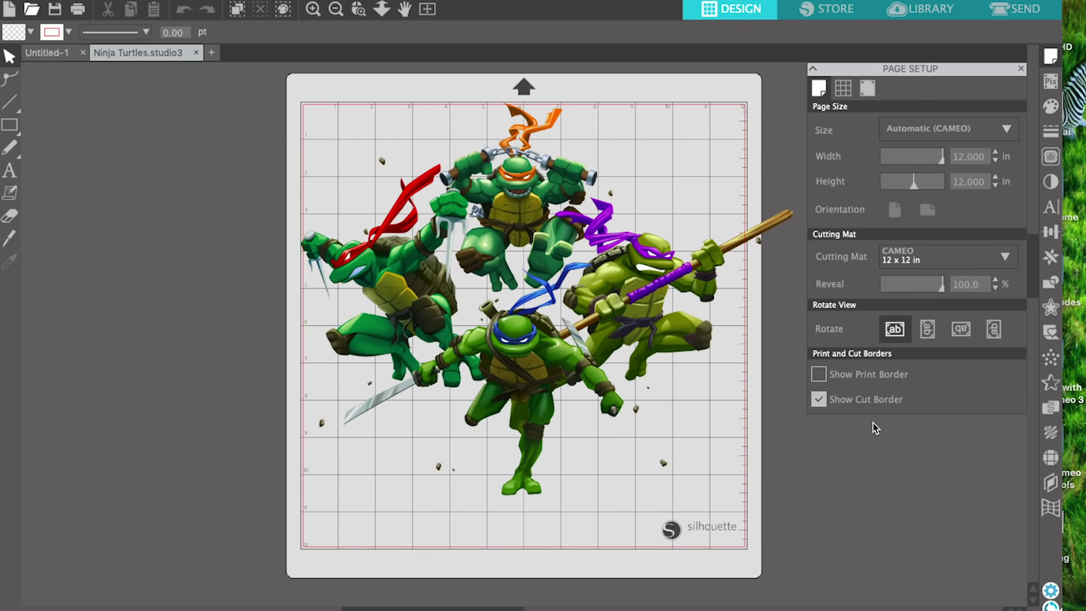
Step: Shift the turtles image on the mat and toggle between point editing and selection, ending with the Select tool
{"action": "double_click", "coordinate": [638, 327]}
{"action": "mouse_move", "coordinate": [638, 318]}
{"action": "left_mouse_down"}
{"action": "mouse_move", "coordinate": [643, 363]}
{"action": "mouse_move", "coordinate": [600, 318]}
{"action": "mouse_move", "coordinate": [637, 307]}
{"action": "mouse_move", "coordinate": [650, 320]}
{"action": "left_mouse_up"}
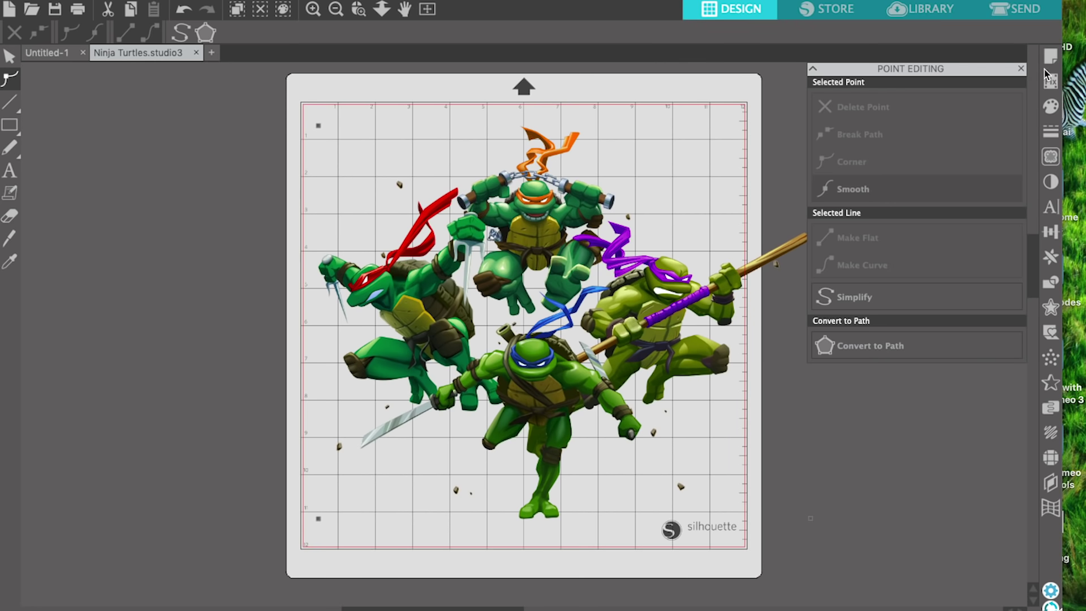
{"action": "left_click", "coordinate": [9, 55]}
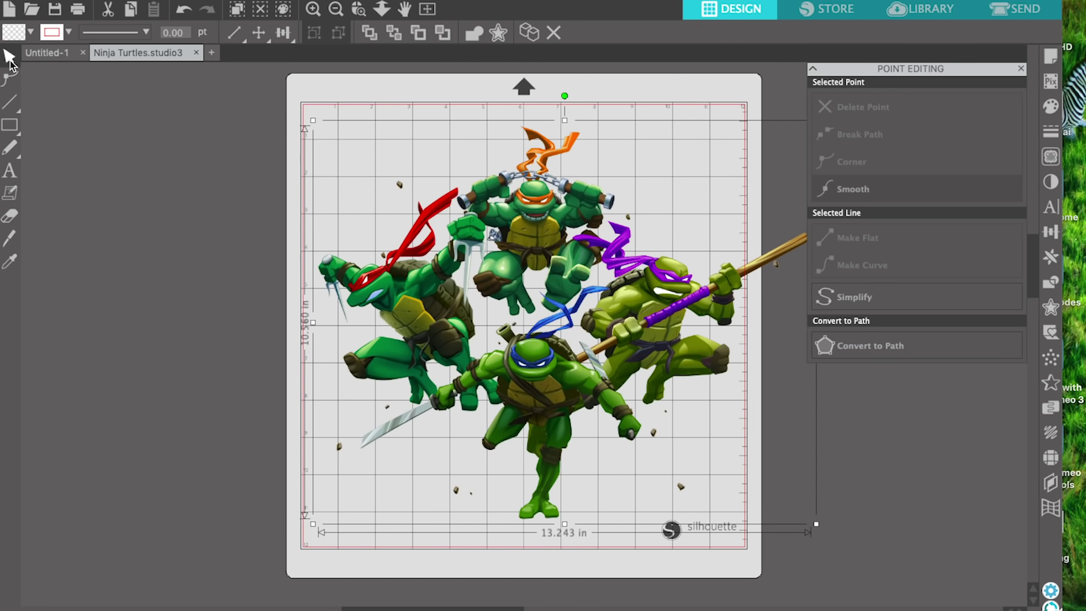
{"action": "left_click", "coordinate": [11, 78]}
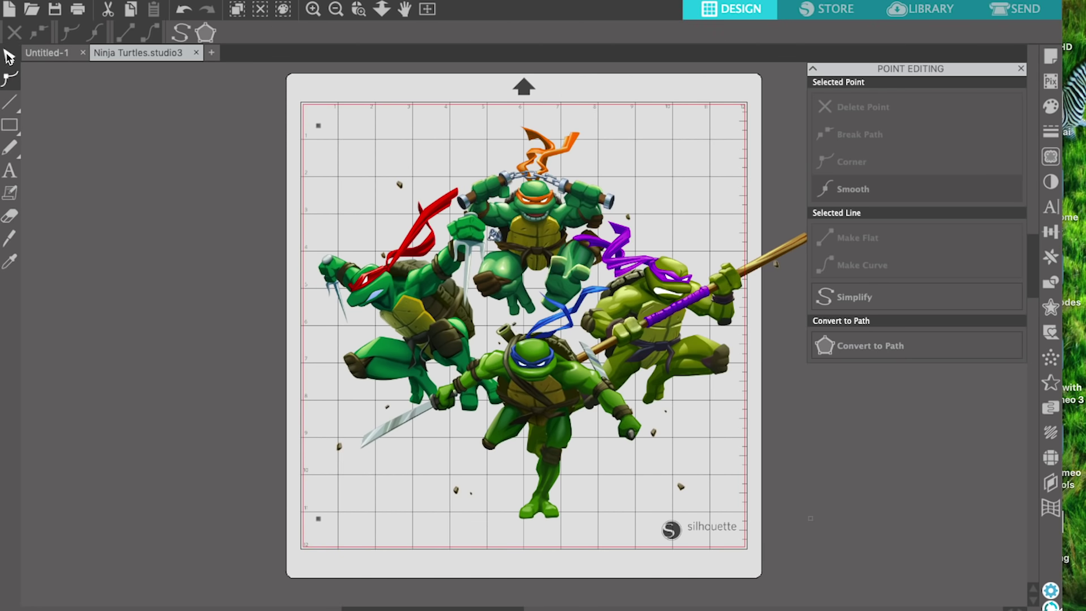
{"action": "left_click", "coordinate": [9, 55]}
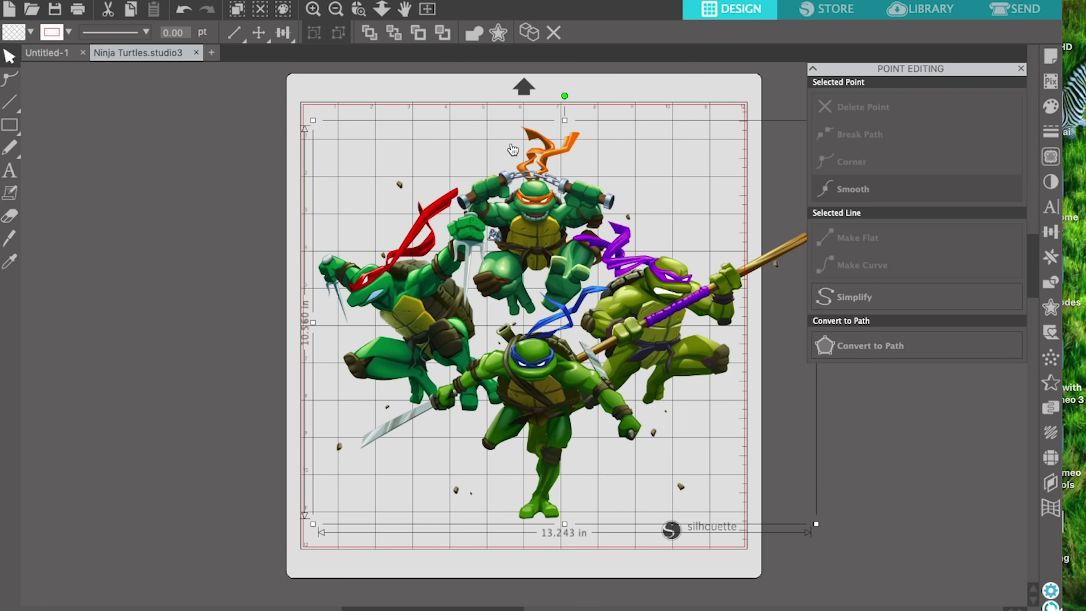
Step: Scale the turtles image to about 11.56 in wide by 9.22 in tall, fit it inside the cut border and deselect it
{"action": "left_click_drag", "start_coordinate": [313, 121], "coordinate": [399, 178]}
{"action": "left_click_drag", "start_coordinate": [715, 378], "coordinate": [632, 347]}
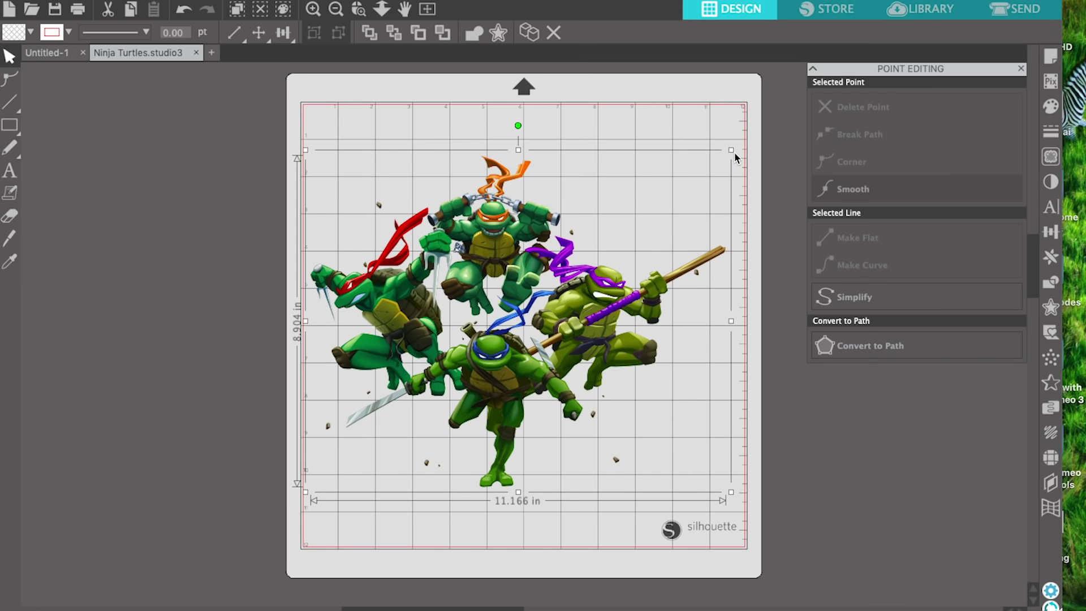
{"action": "left_click_drag", "start_coordinate": [732, 151], "coordinate": [747, 139]}
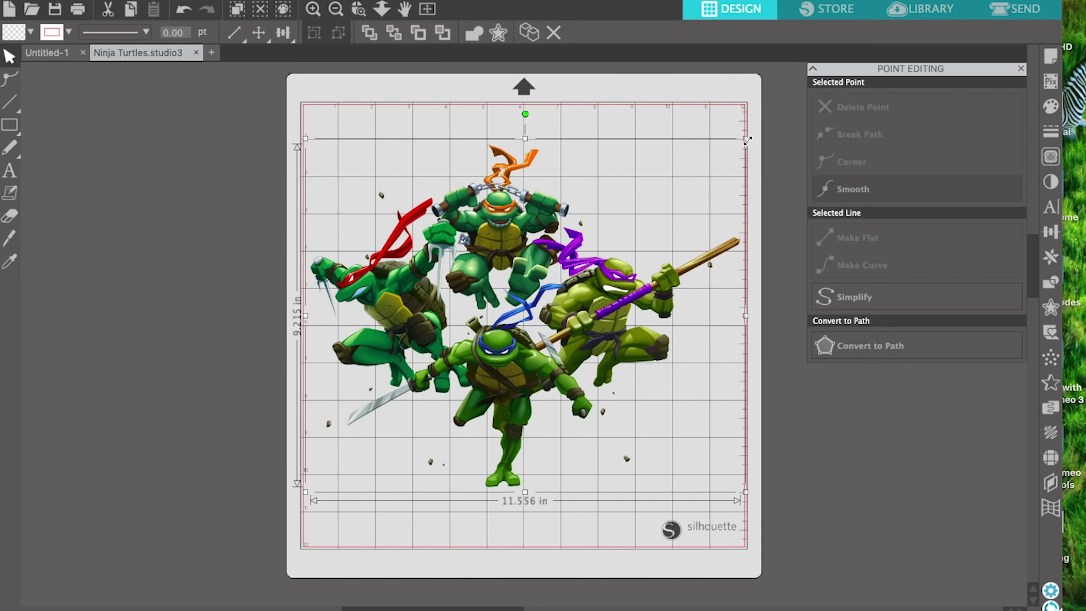
{"action": "left_click_drag", "start_coordinate": [654, 283], "coordinate": [652, 283]}
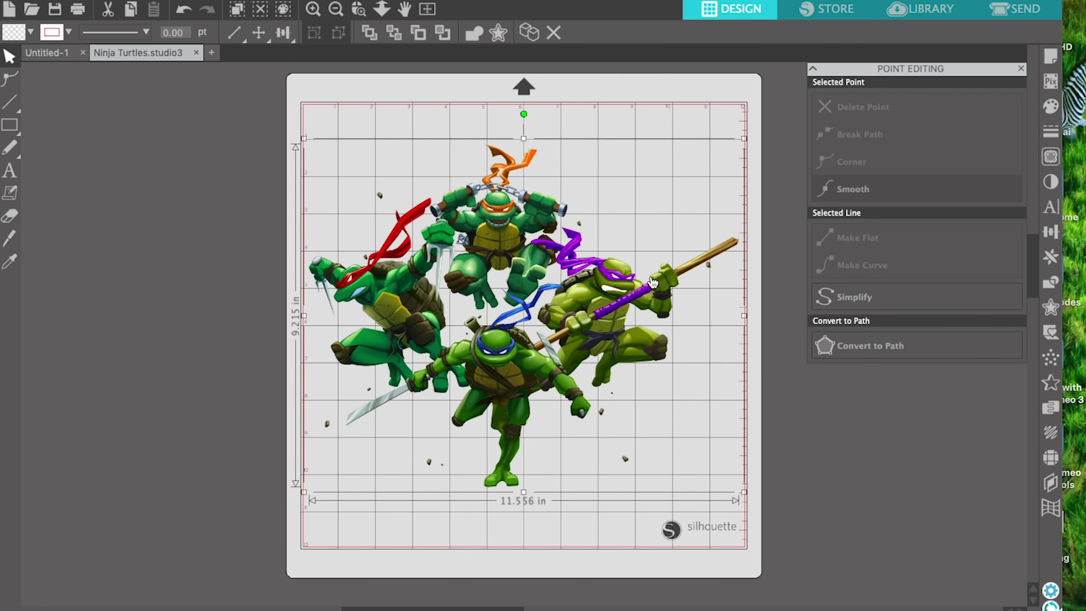
{"action": "left_click", "coordinate": [413, 135]}
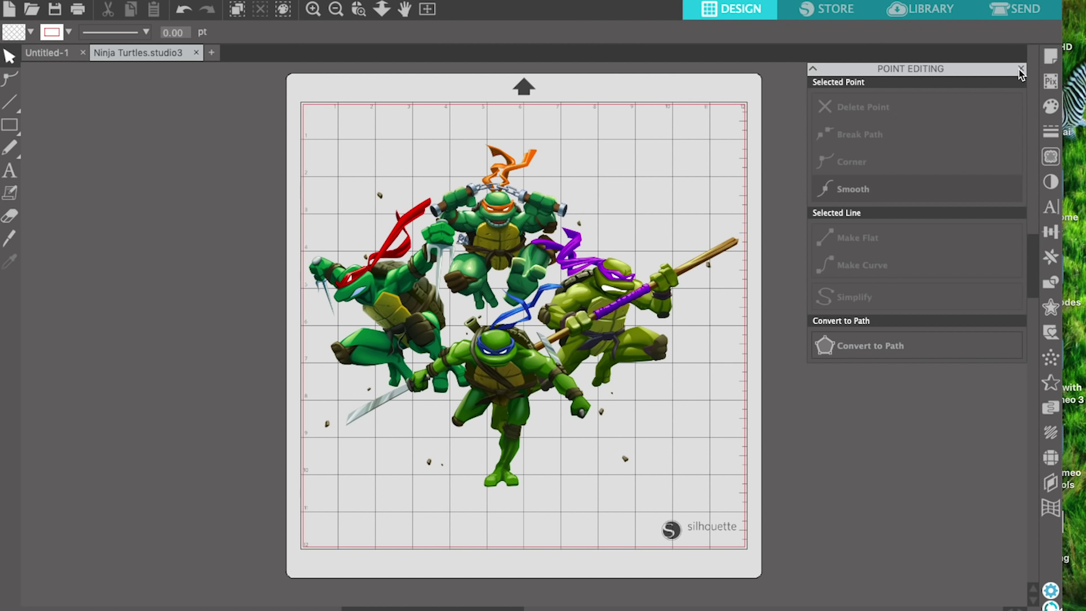
Step: Set the page's registration marks style to Type 1 (CAMEO, Portrait, Curio)
{"action": "left_click", "coordinate": [1053, 61]}
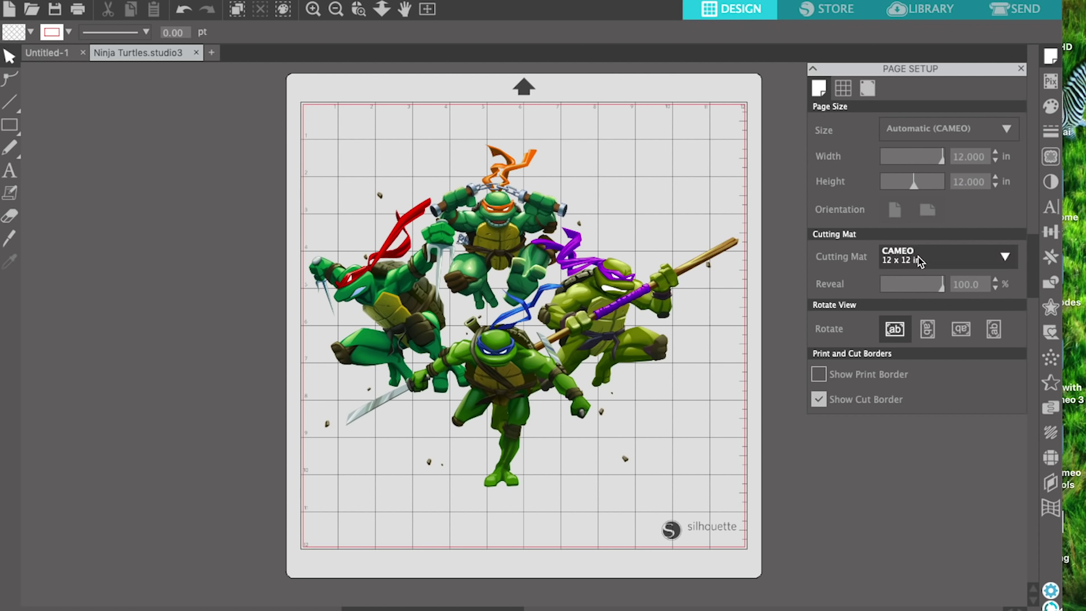
{"action": "left_click", "coordinate": [868, 88]}
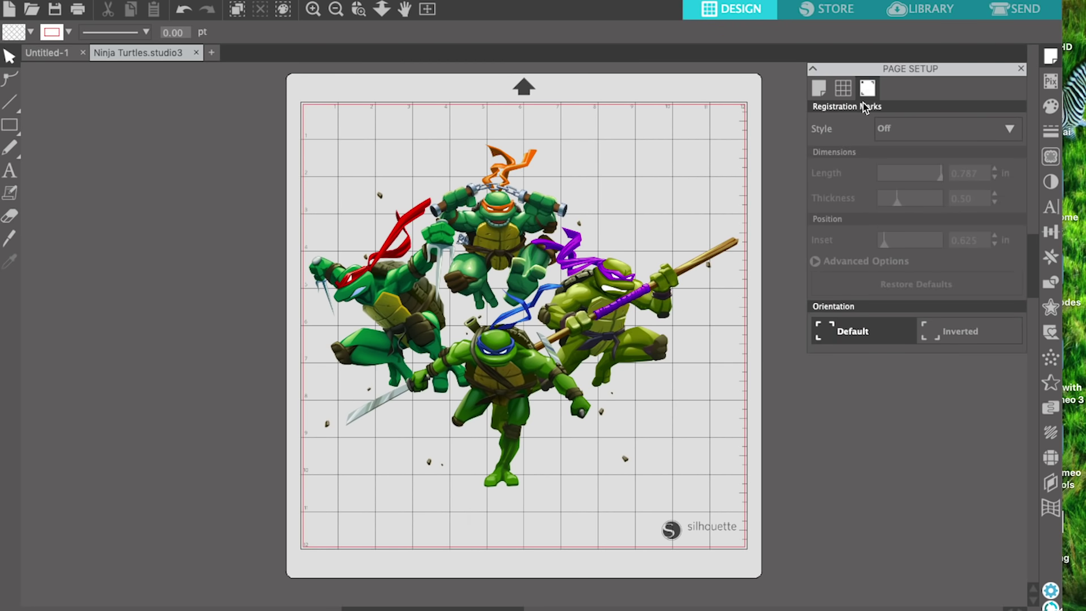
{"action": "left_click", "coordinate": [1010, 134]}
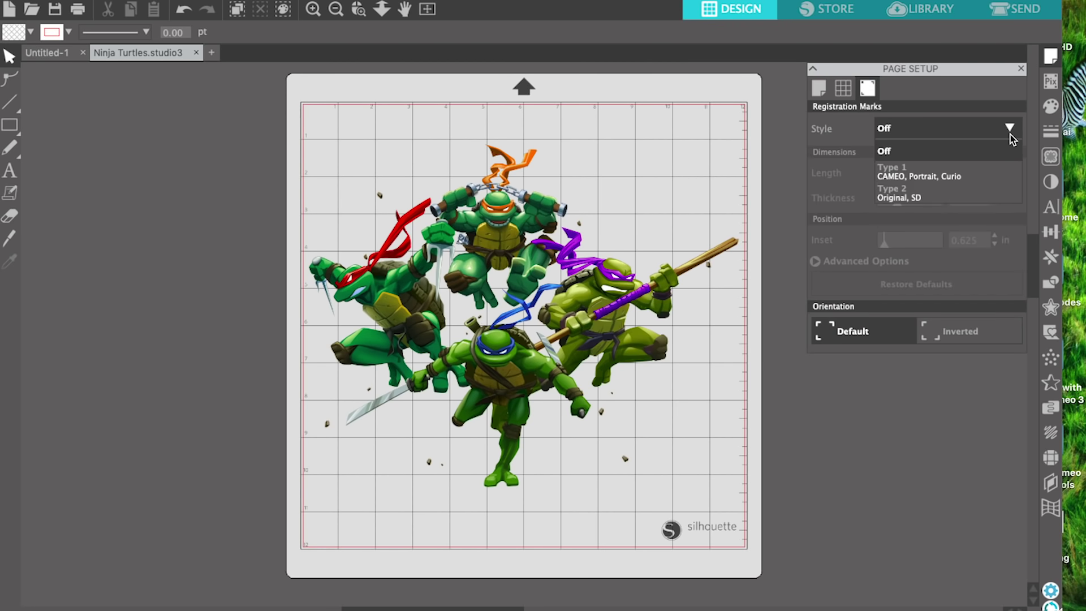
{"action": "left_click", "coordinate": [991, 169]}
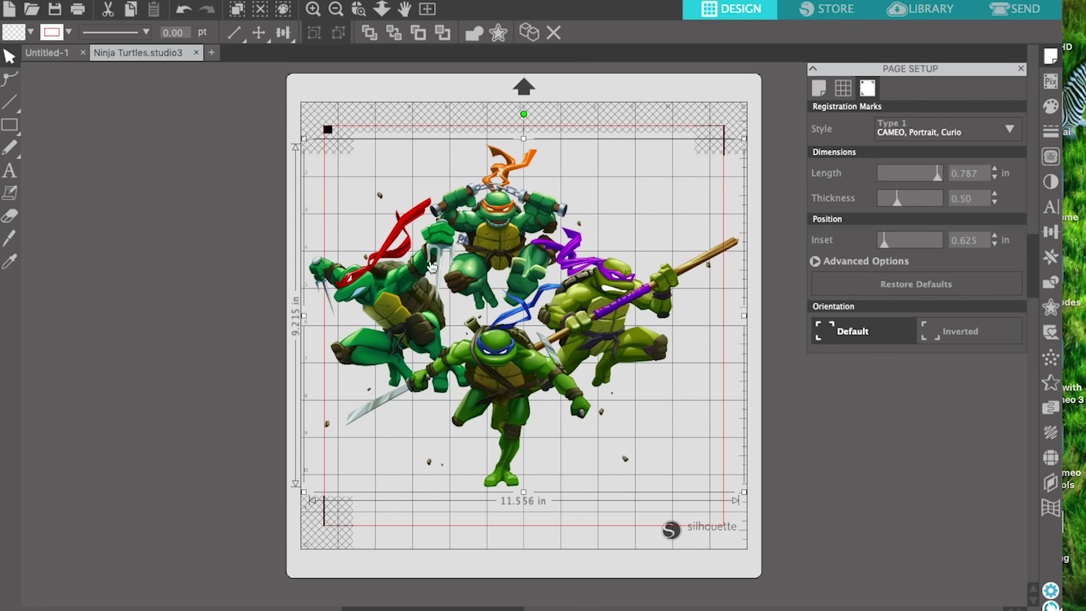
Step: Scale the turtles image to about 10.46 in wide by 8.34 in tall and place it between the registration marks
{"action": "left_click_drag", "start_coordinate": [745, 139], "coordinate": [702, 160]}
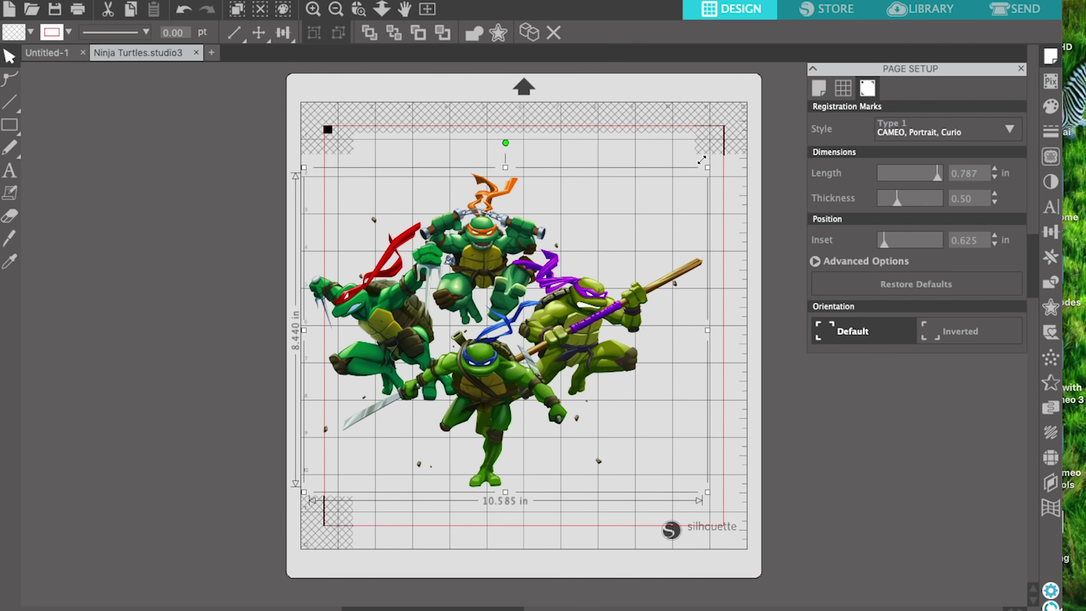
{"action": "left_click_drag", "start_coordinate": [305, 170], "coordinate": [331, 179]}
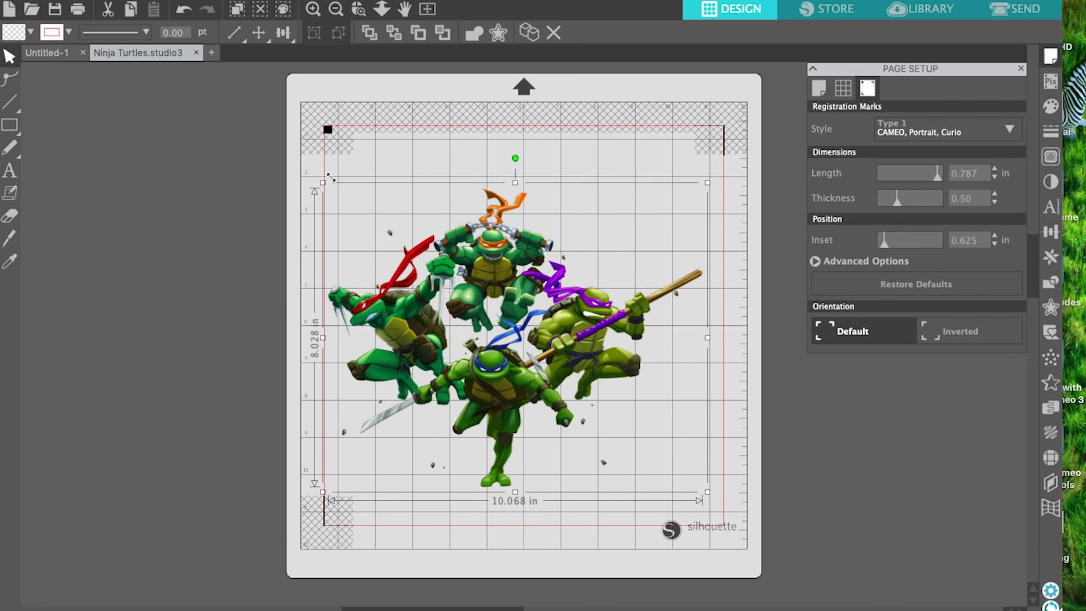
{"action": "left_click_drag", "start_coordinate": [444, 269], "coordinate": [447, 249]}
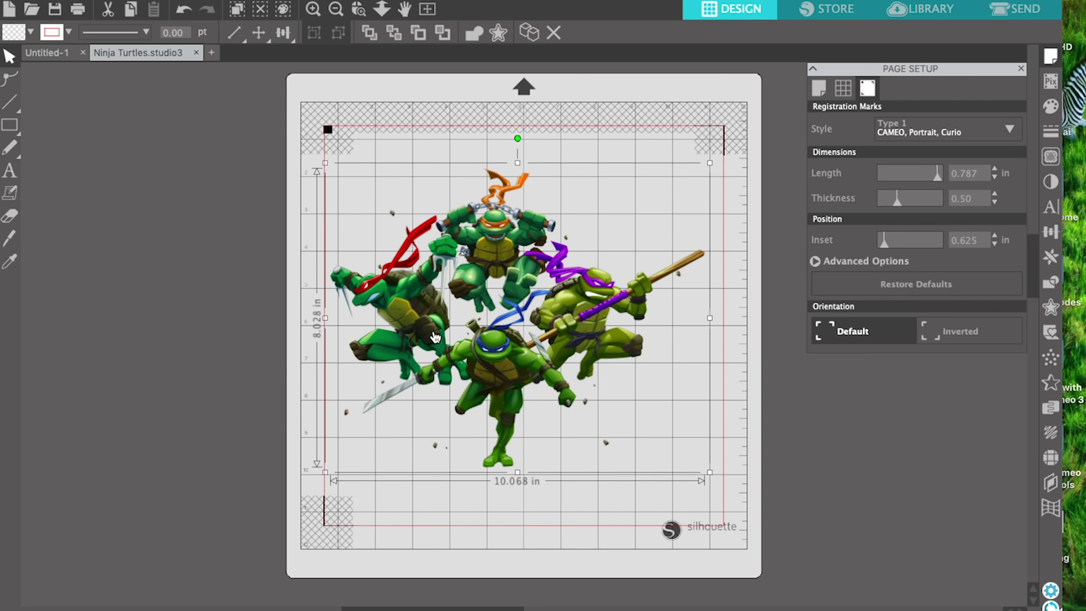
{"action": "scroll", "coordinate": [435, 337], "scroll_direction": "down", "scroll_amount": 1}
{"action": "scroll", "coordinate": [435, 338], "scroll_direction": "down", "scroll_amount": 2}
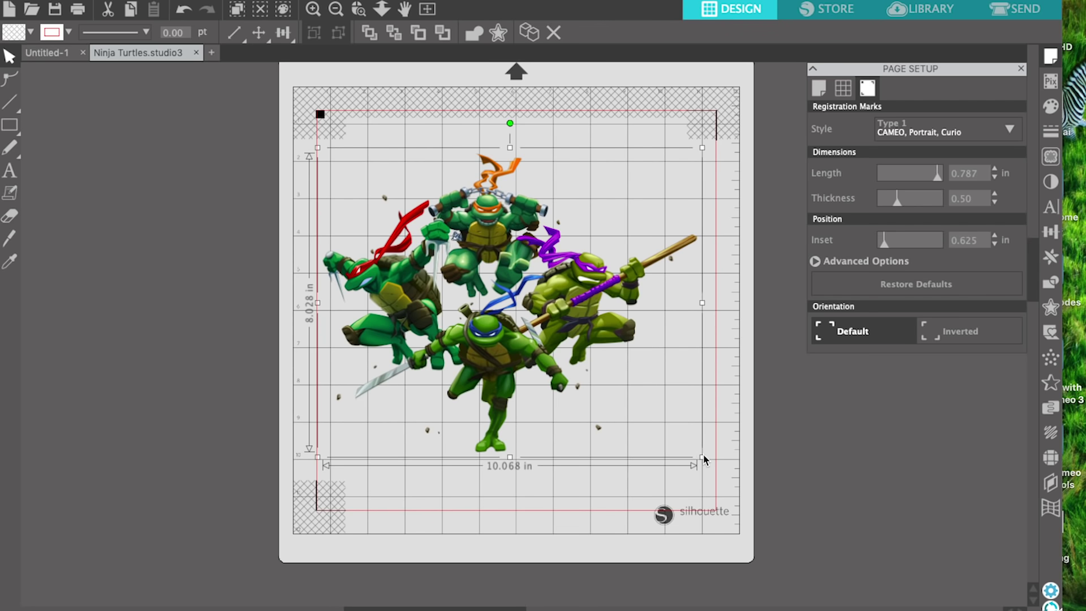
{"action": "left_click_drag", "start_coordinate": [702, 457], "coordinate": [717, 469]}
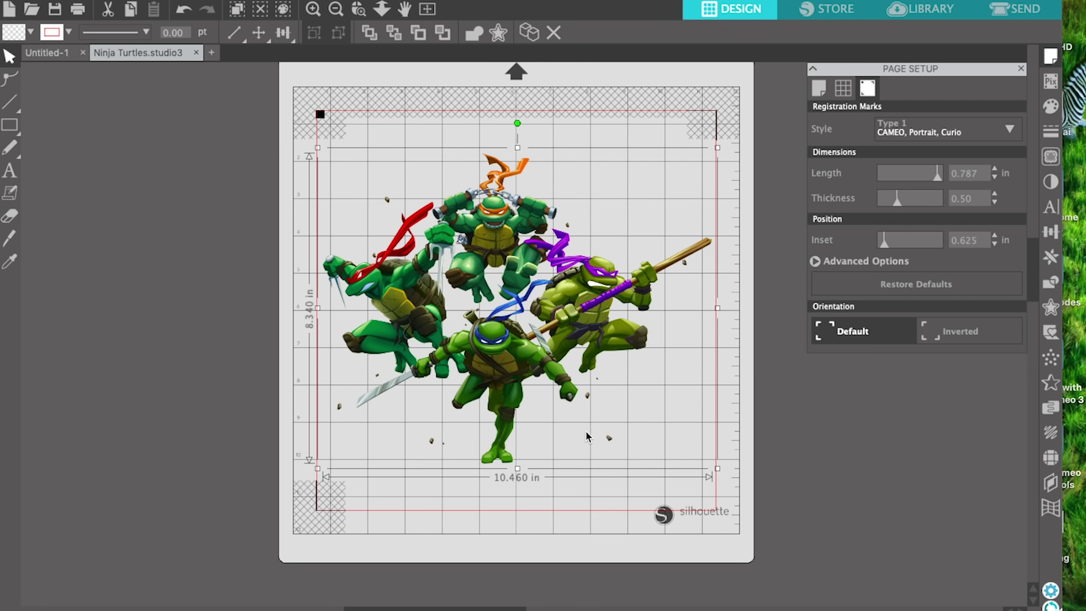
{"action": "left_click", "coordinate": [236, 310]}
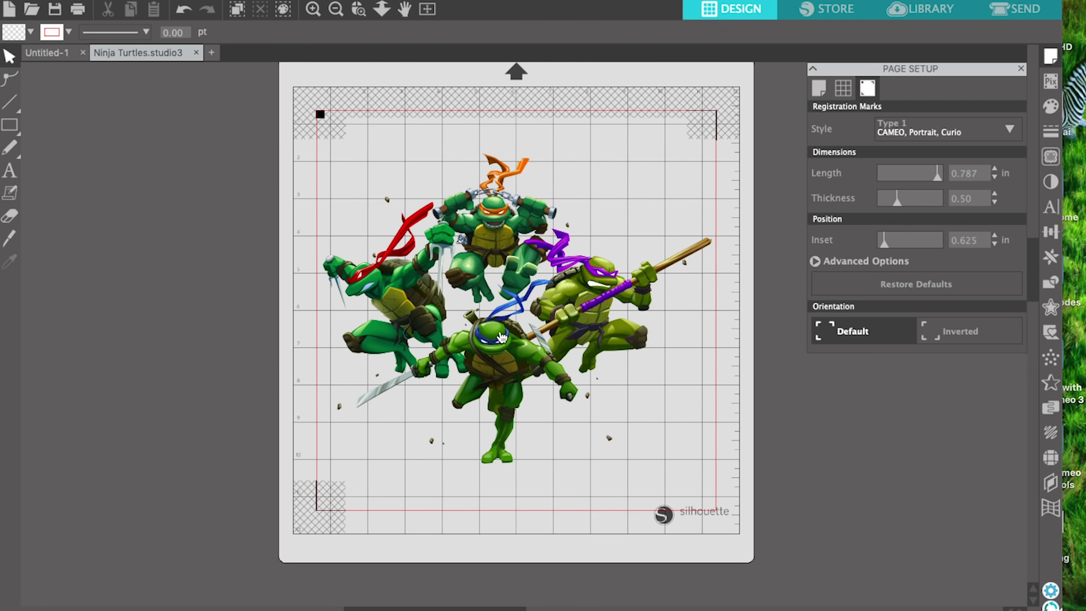
Step: Select the turtles image and delete it from the mat
{"action": "left_click_drag", "start_coordinate": [503, 331], "coordinate": [505, 335]}
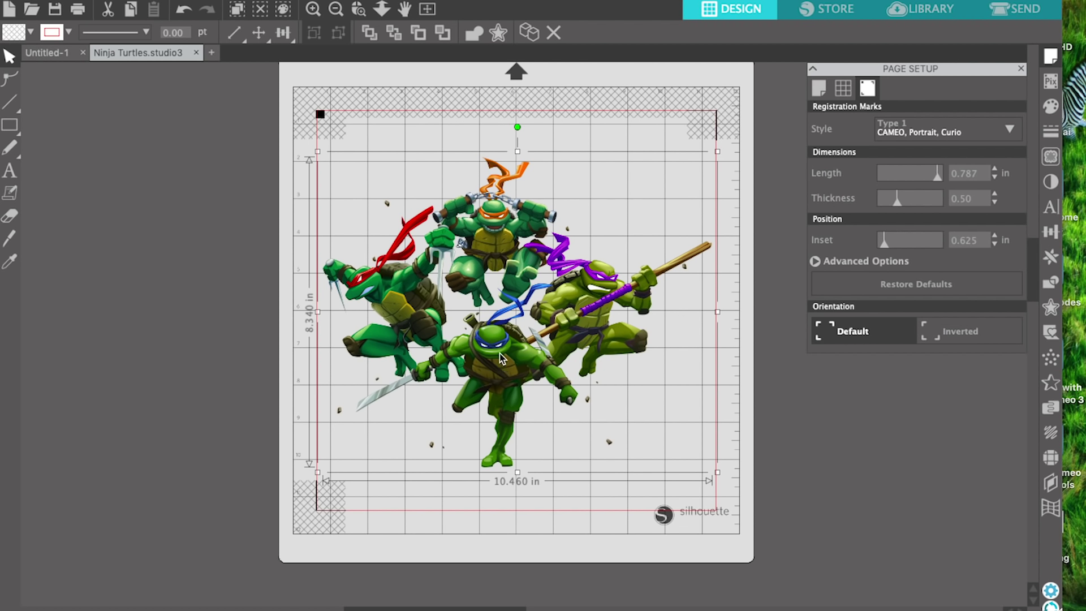
{"action": "key", "text": "Delete"}
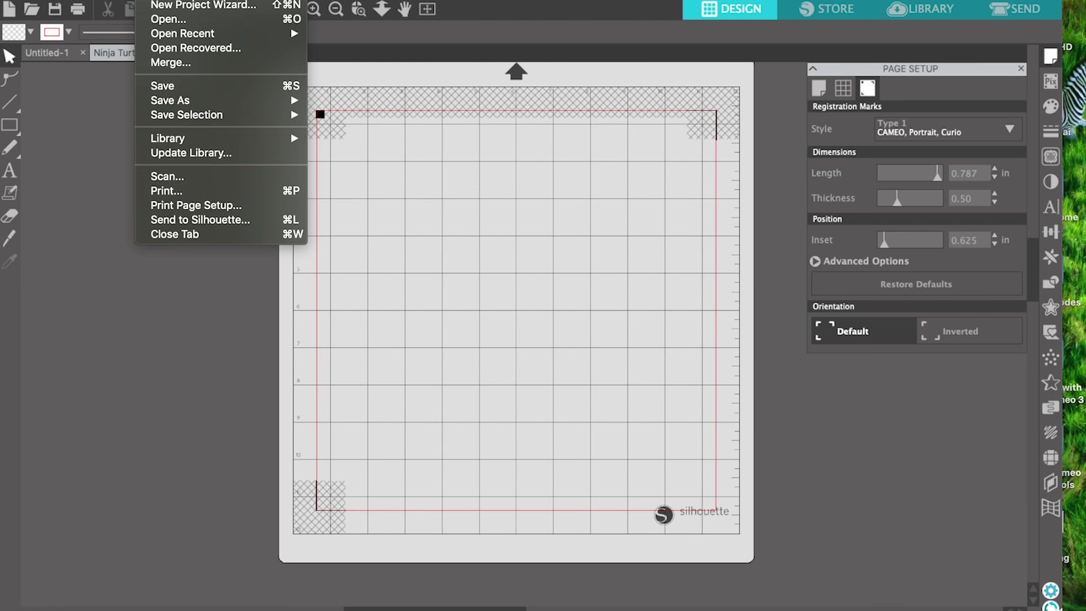
Step: Open the Goku.studio3 design and move the Goku image toward the lower right of the mat
{"action": "key", "text": "Escape"}
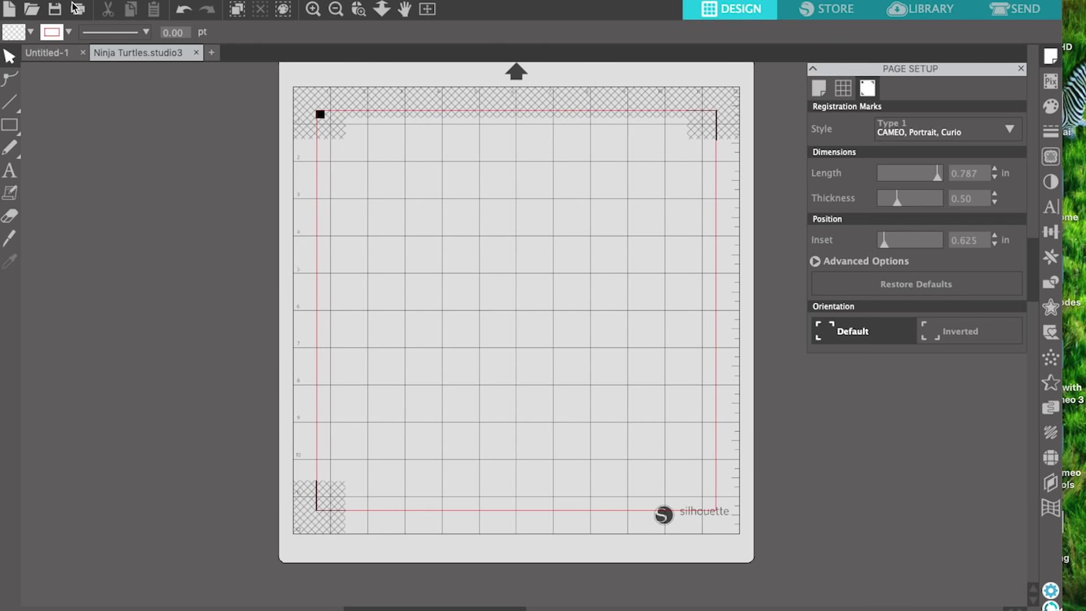
{"action": "left_click", "coordinate": [32, 10]}
{"action": "left_click", "coordinate": [439, 139]}
{"action": "left_click", "coordinate": [871, 420]}
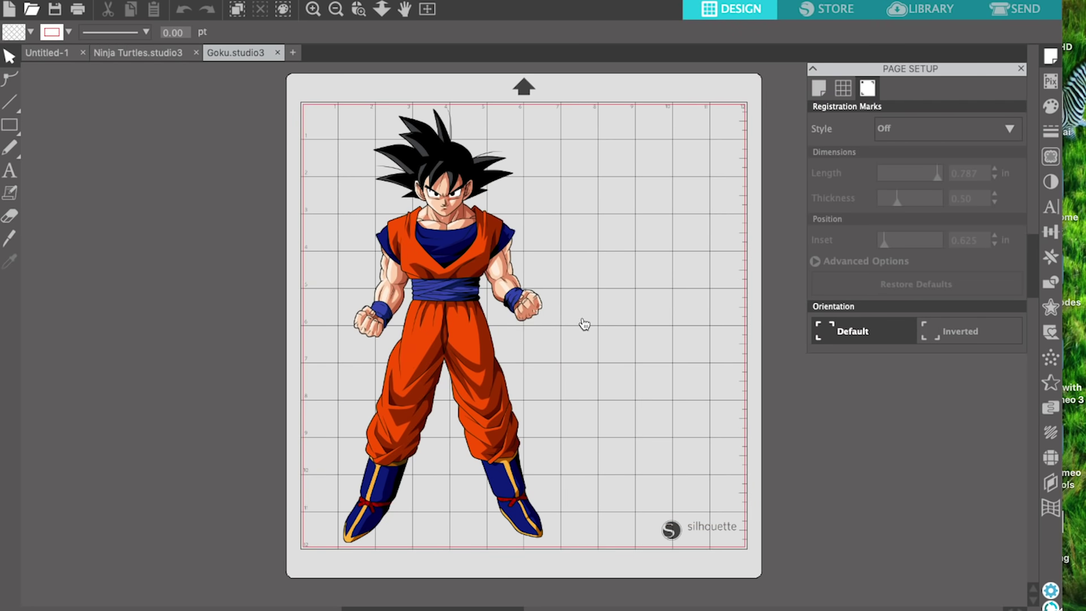
{"action": "left_click_drag", "start_coordinate": [463, 304], "coordinate": [591, 369]}
{"action": "key", "text": "Escape"}
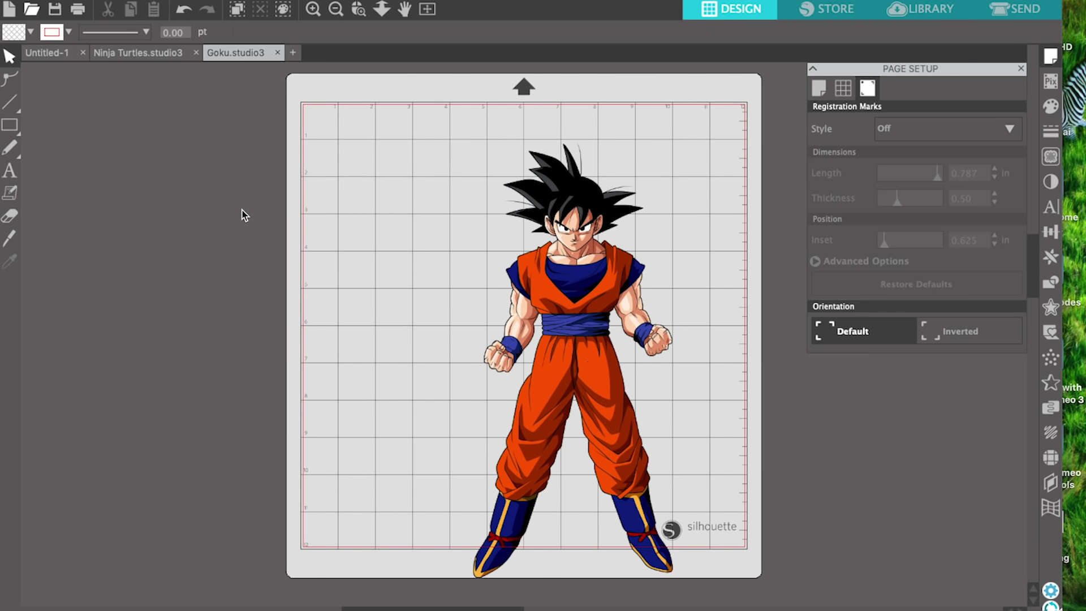
Step: Switch back to the Ninja Turtles.studio3 document and close it
{"action": "left_click", "coordinate": [178, 58]}
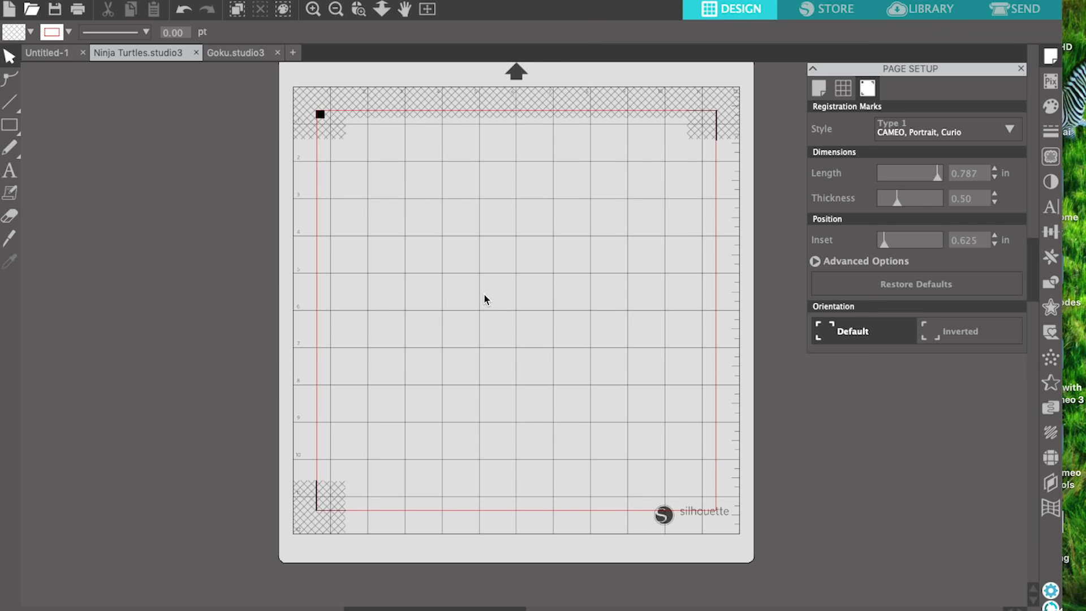
{"action": "left_click", "coordinate": [196, 53]}
{"action": "left_click", "coordinate": [633, 170]}
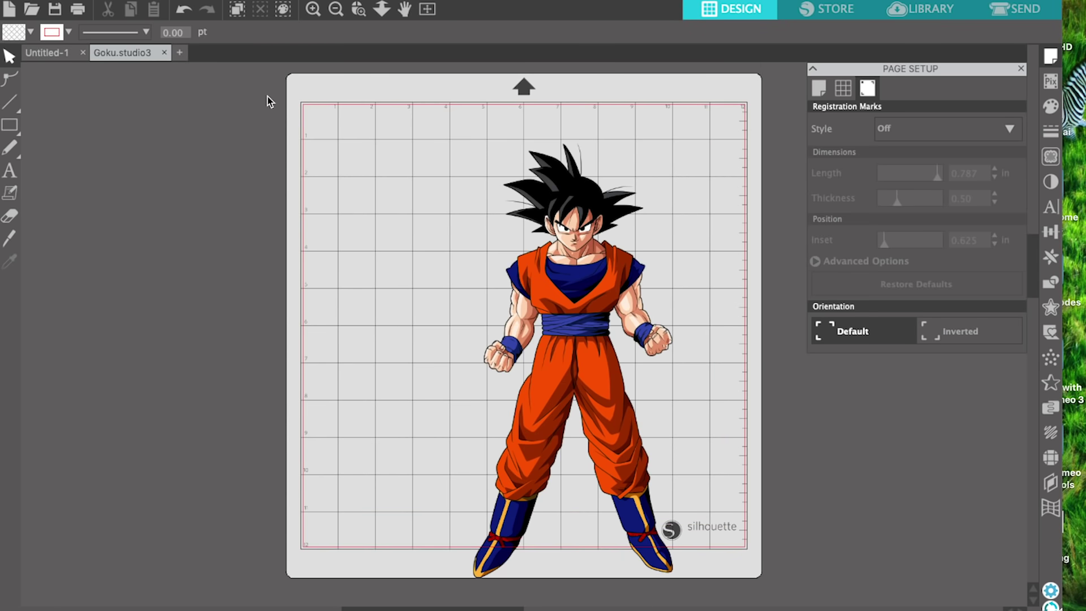
Step: Move the Goku image to the middle of the mat and set the registration marks style to Type 1 (CAMEO, Portrait, Curio)
{"action": "left_click_drag", "start_coordinate": [583, 289], "coordinate": [526, 253]}
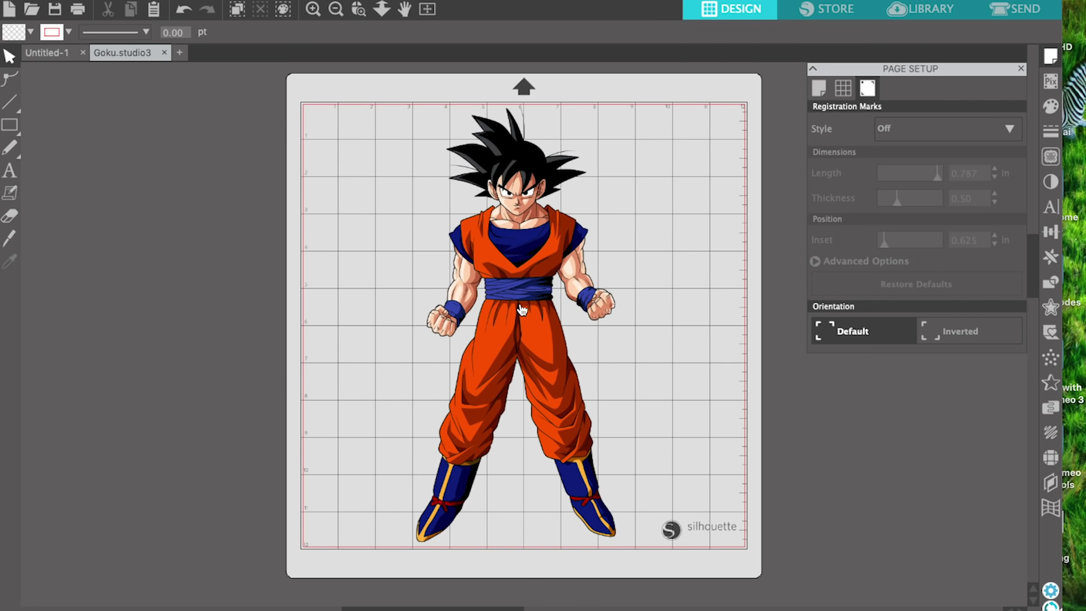
{"action": "left_click", "coordinate": [1010, 131]}
{"action": "left_click", "coordinate": [1007, 180]}
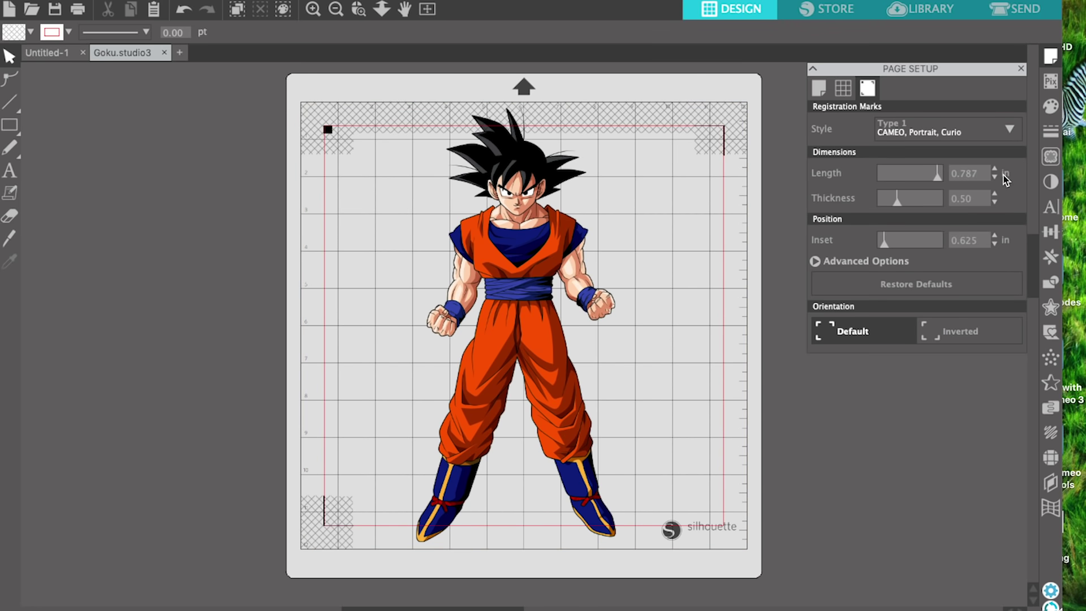
Step: Scale the Goku image to about 7.35 in wide by 10.58 in tall between the registration marks and deselect it
{"action": "left_click", "coordinate": [531, 214]}
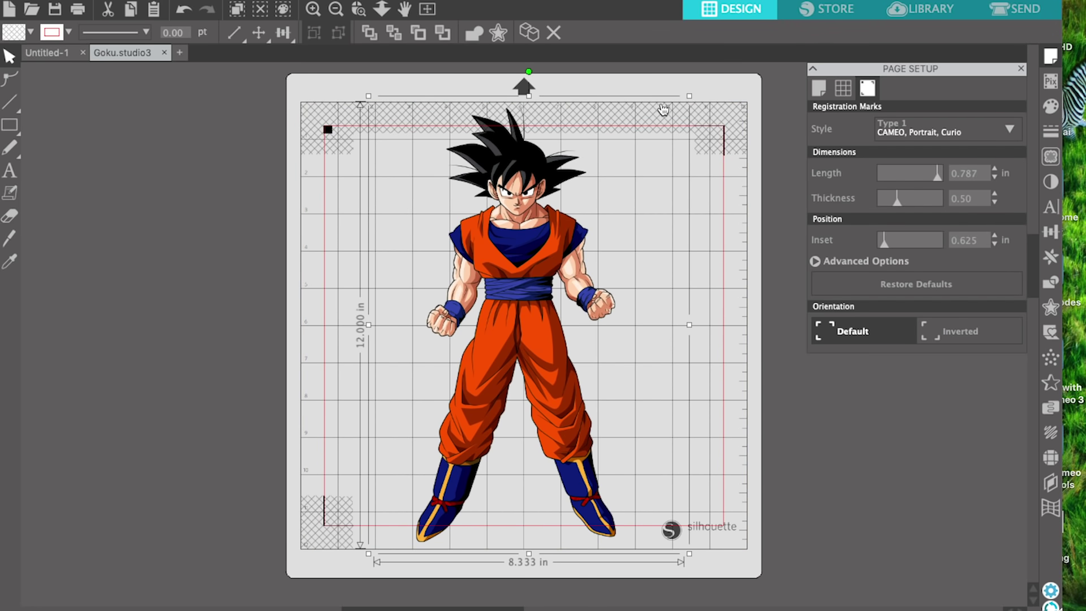
{"action": "left_click_drag", "start_coordinate": [689, 97], "coordinate": [674, 131]}
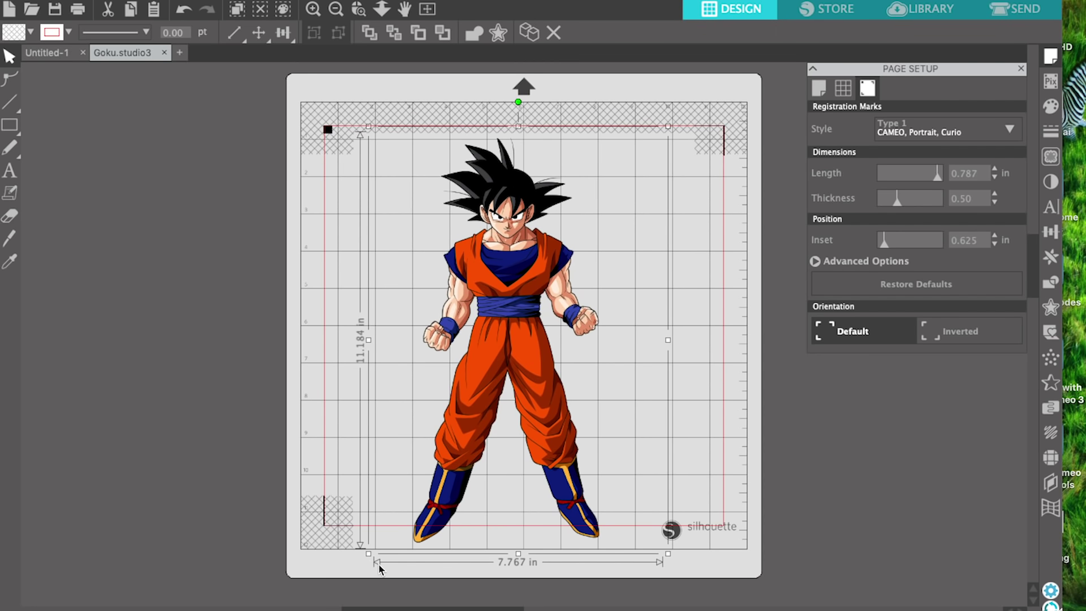
{"action": "left_click_drag", "start_coordinate": [368, 556], "coordinate": [381, 519]}
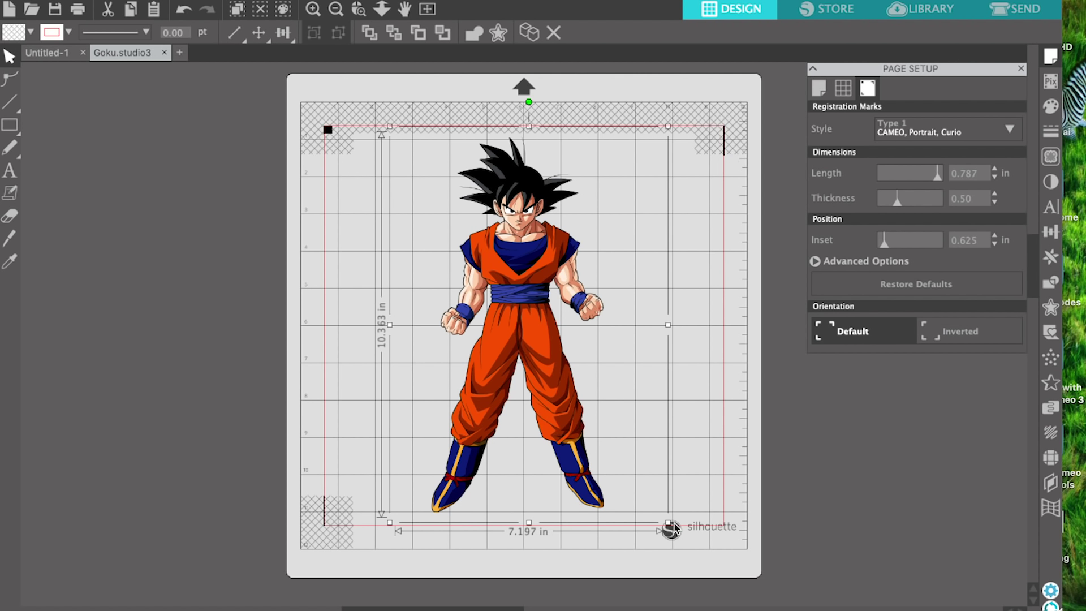
{"action": "left_click_drag", "start_coordinate": [670, 525], "coordinate": [681, 533]}
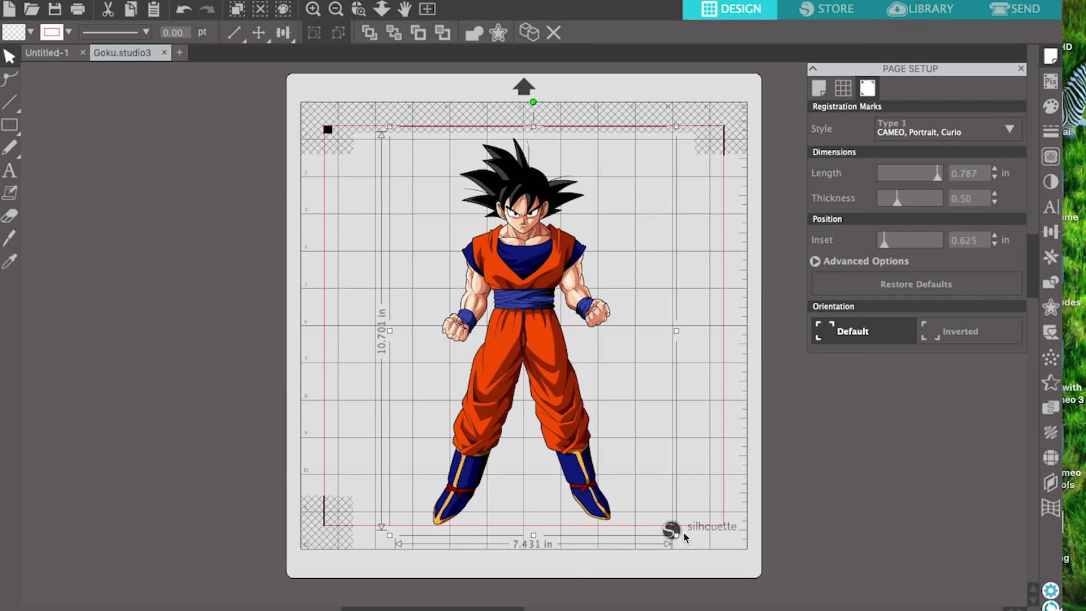
{"action": "left_click_drag", "start_coordinate": [676, 533], "coordinate": [673, 529]}
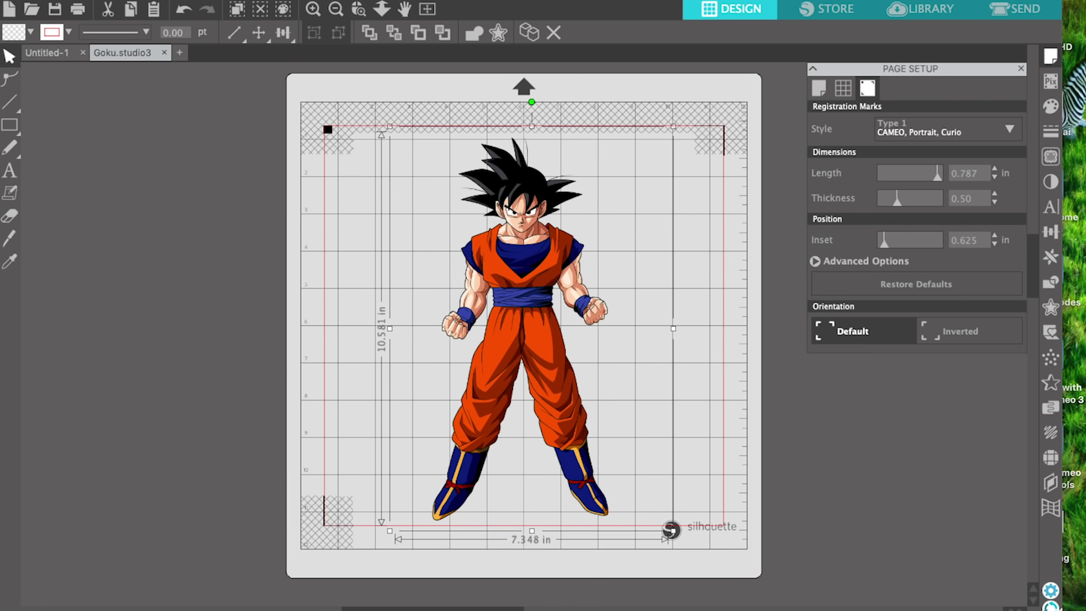
{"action": "left_click", "coordinate": [744, 469]}
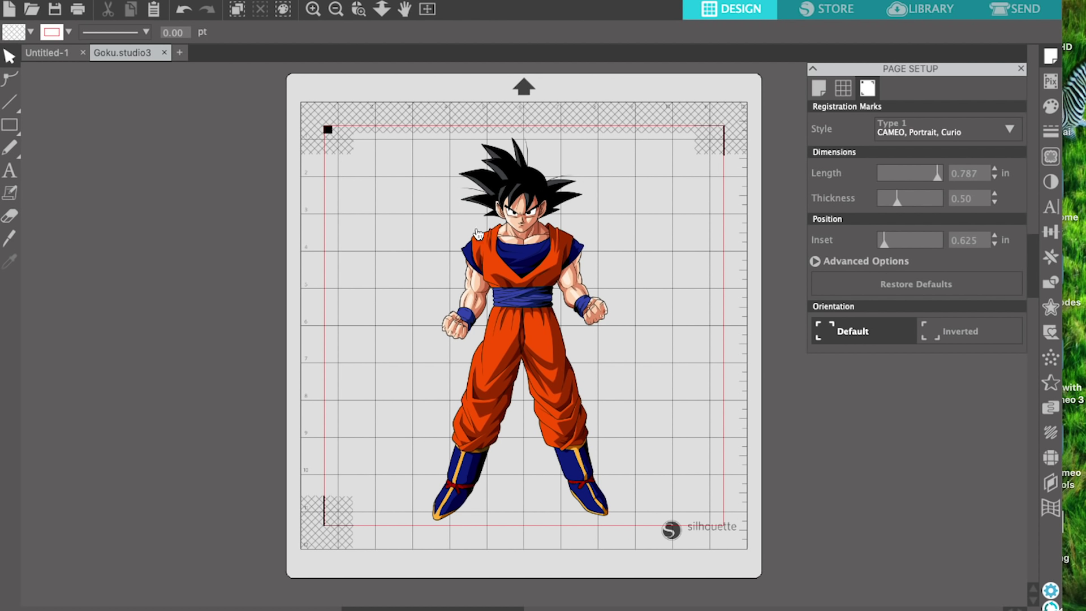
{"action": "left_click", "coordinate": [628, 391]}
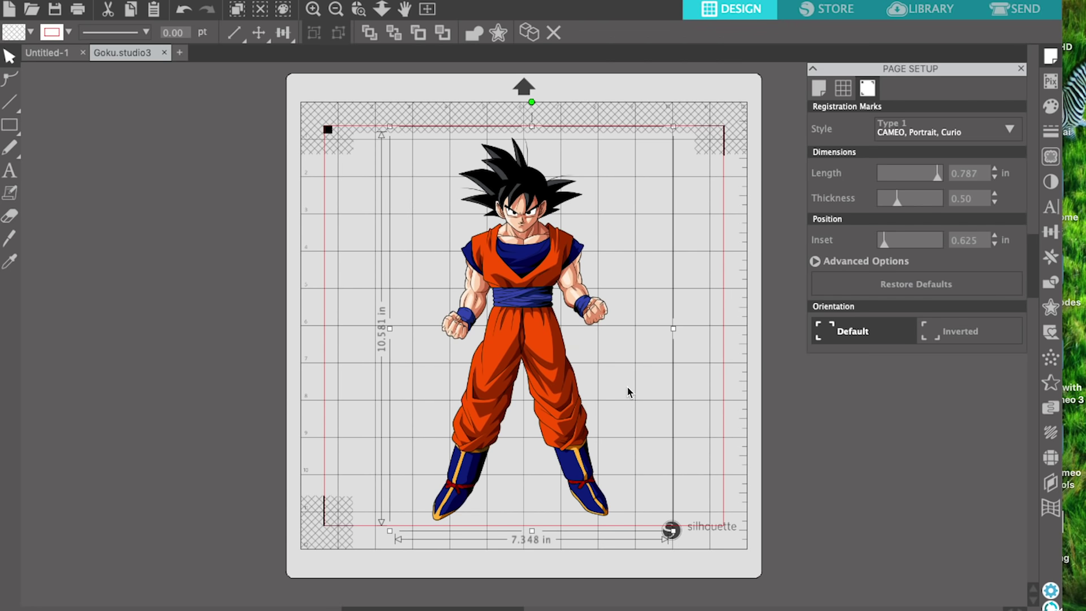
{"action": "left_click", "coordinate": [697, 374]}
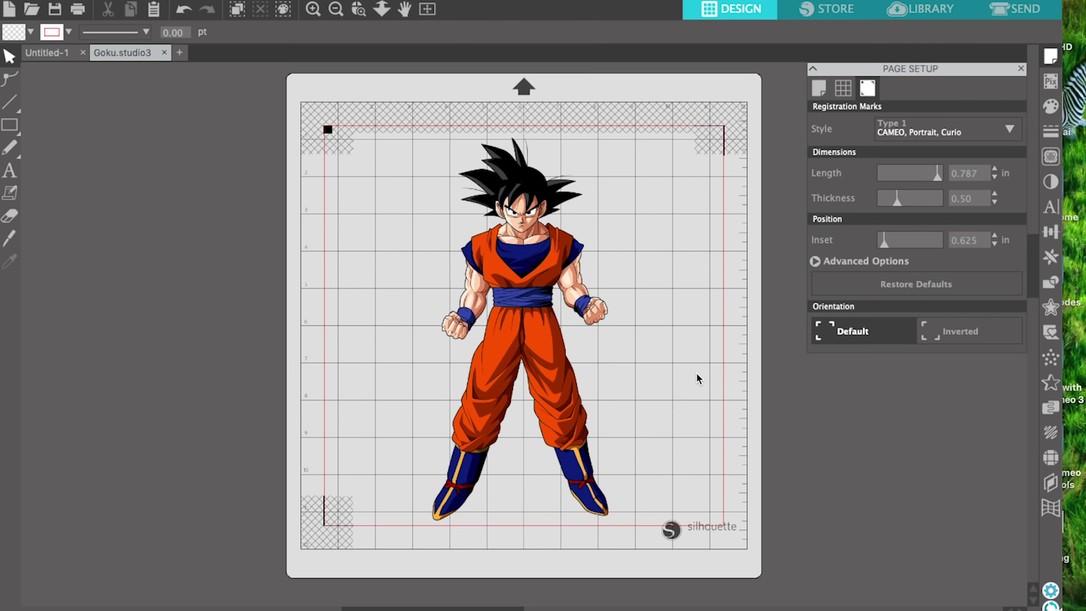
Step: Set the cutting mat to CAMEO 12 x 24 in and reselect the Type 1 registration marks
{"action": "left_click", "coordinate": [819, 89]}
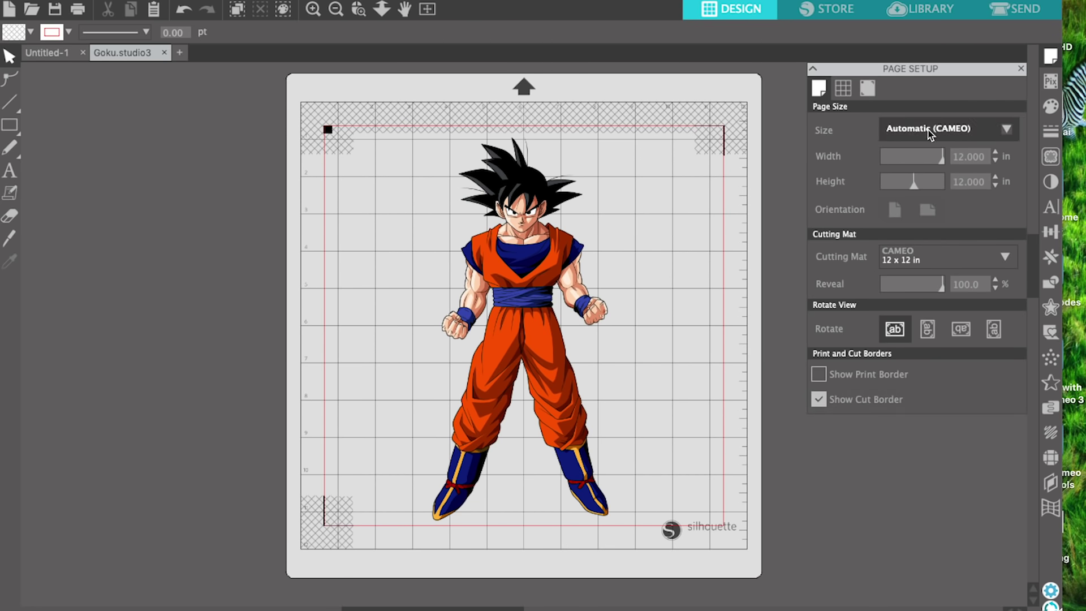
{"action": "left_click", "coordinate": [986, 259]}
{"action": "left_click", "coordinate": [968, 338]}
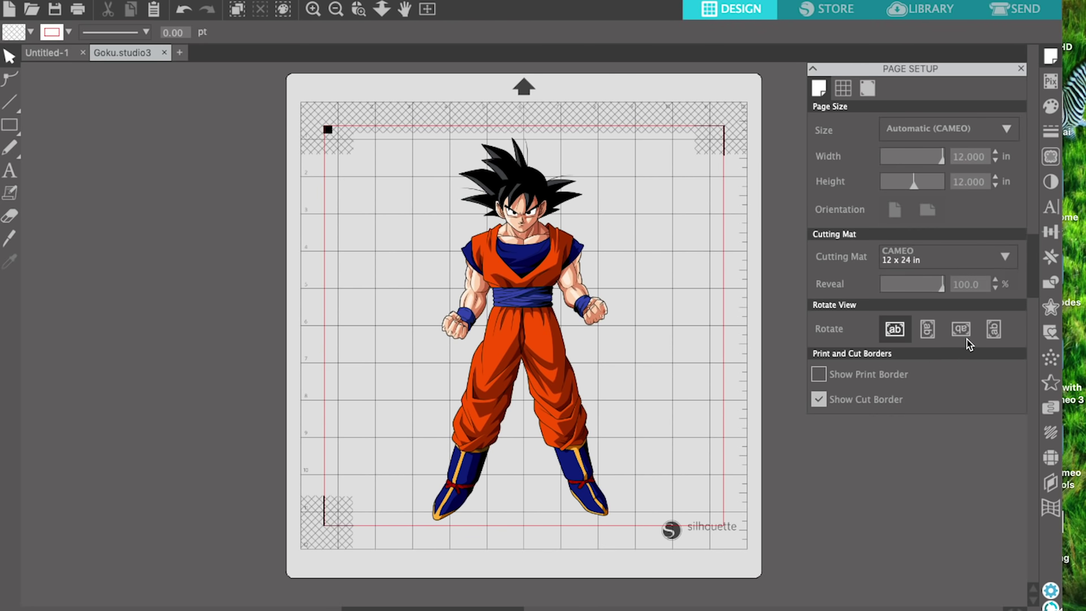
{"action": "left_click", "coordinate": [864, 94]}
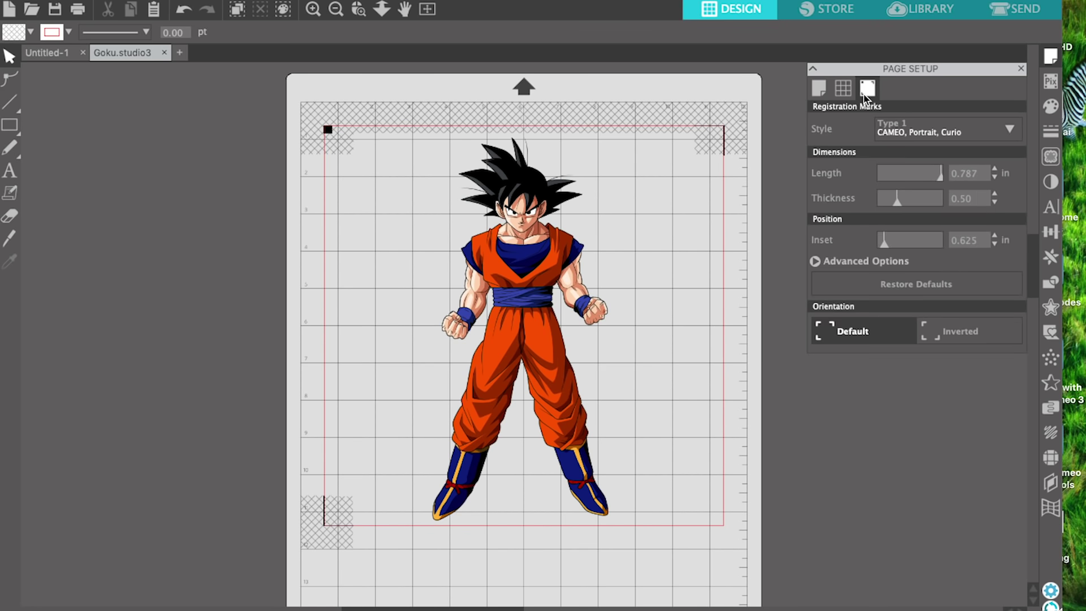
{"action": "left_click", "coordinate": [1003, 131]}
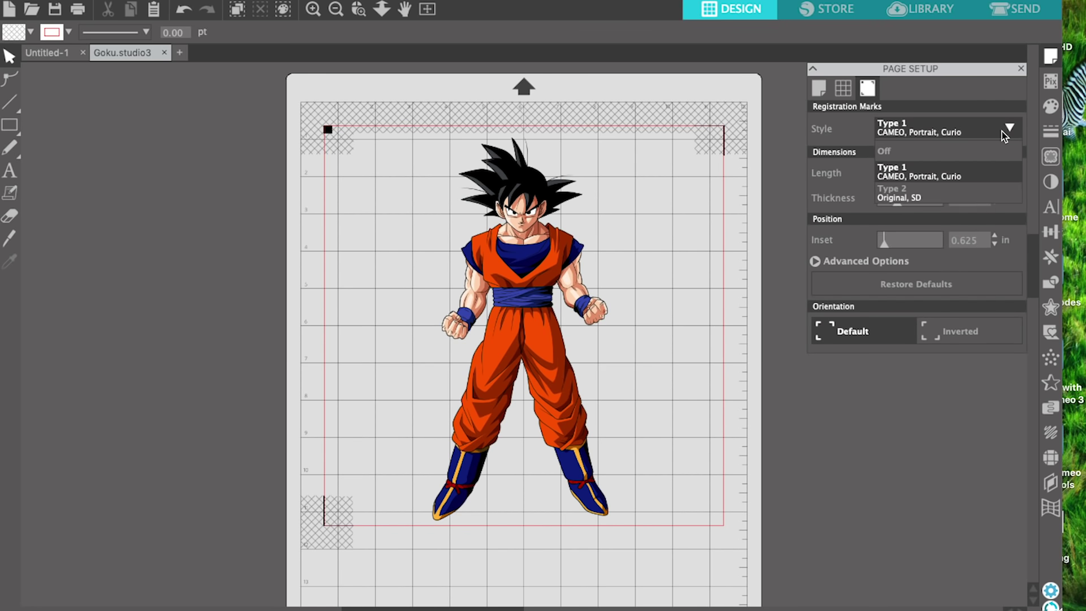
{"action": "left_click", "coordinate": [1000, 178]}
Step: Set the cutting mat back to CAMEO 12 x 12 in and return to the registration marks settings
{"action": "left_click", "coordinate": [820, 89]}
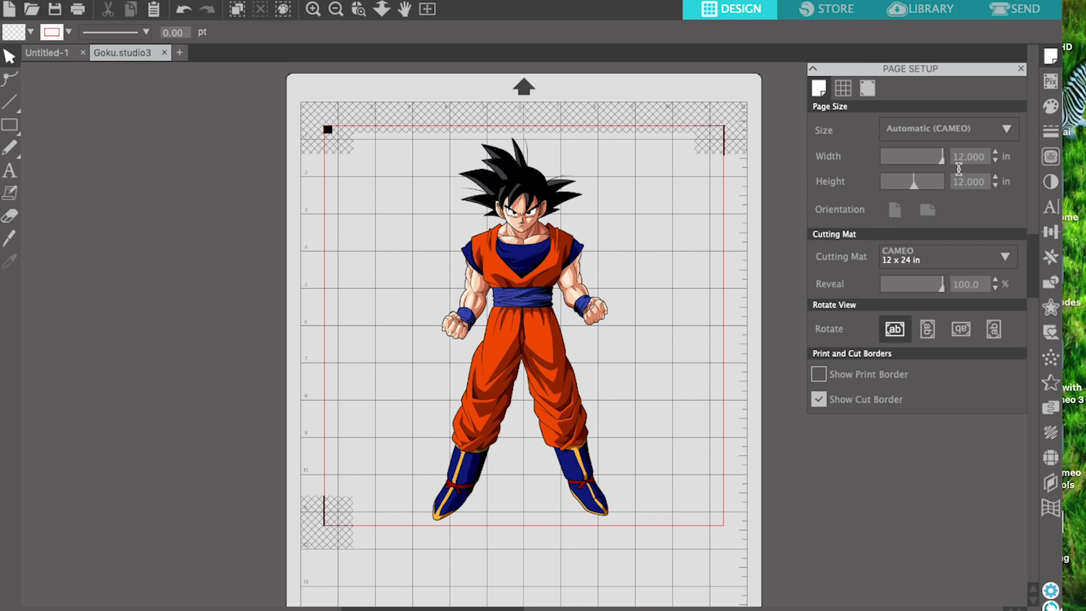
{"action": "left_click", "coordinate": [1005, 257]}
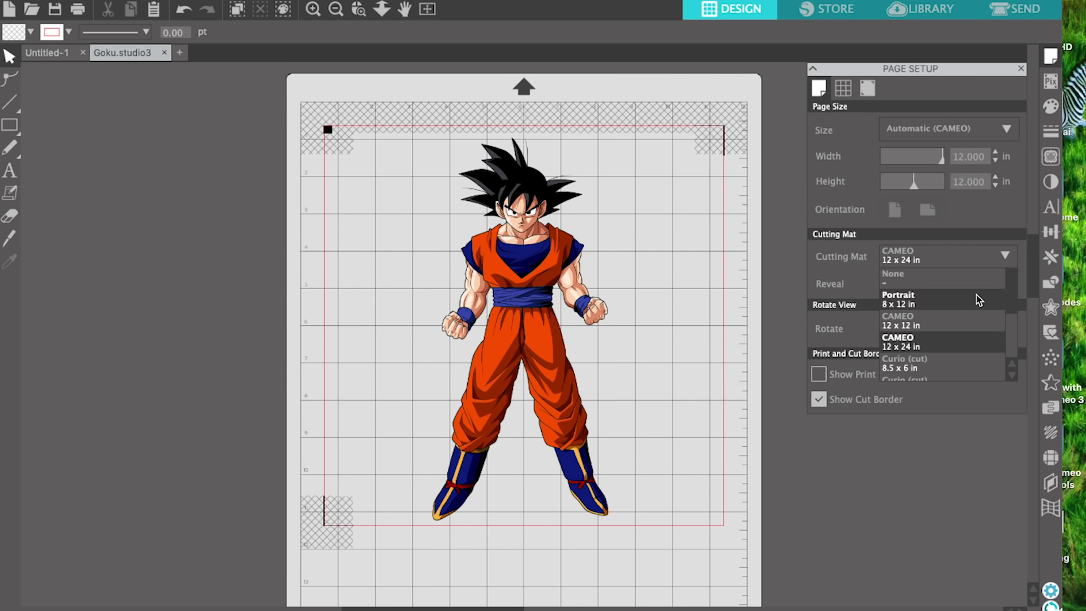
{"action": "left_click", "coordinate": [976, 320]}
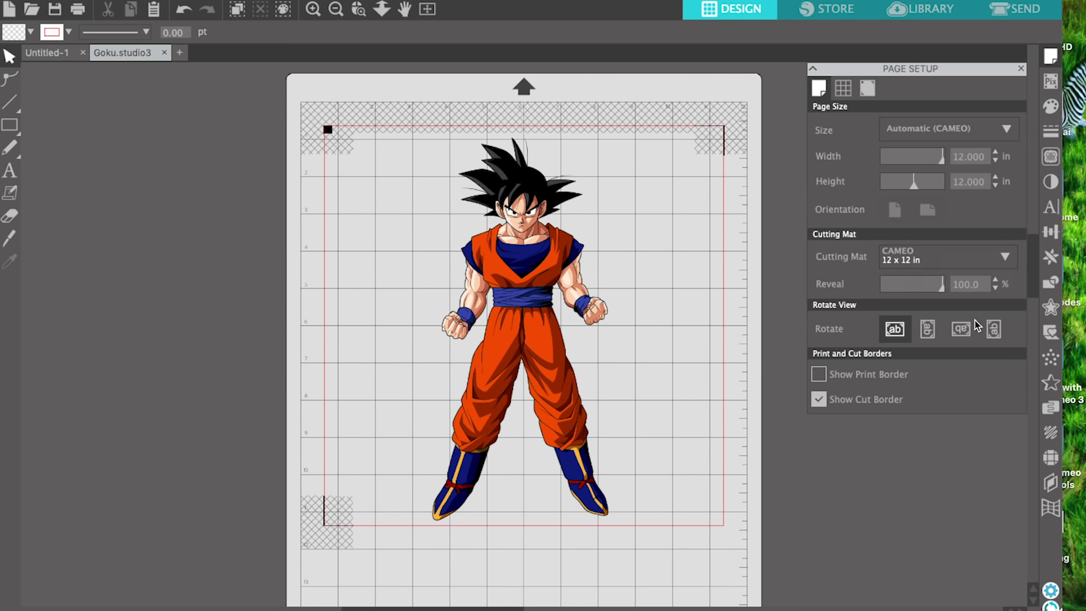
{"action": "left_click", "coordinate": [868, 89]}
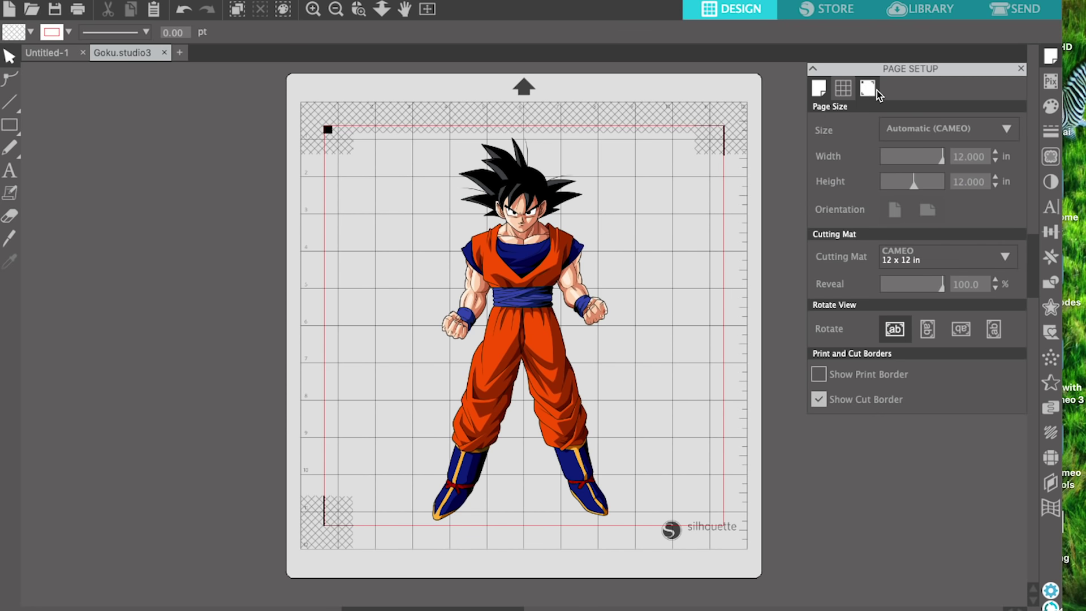
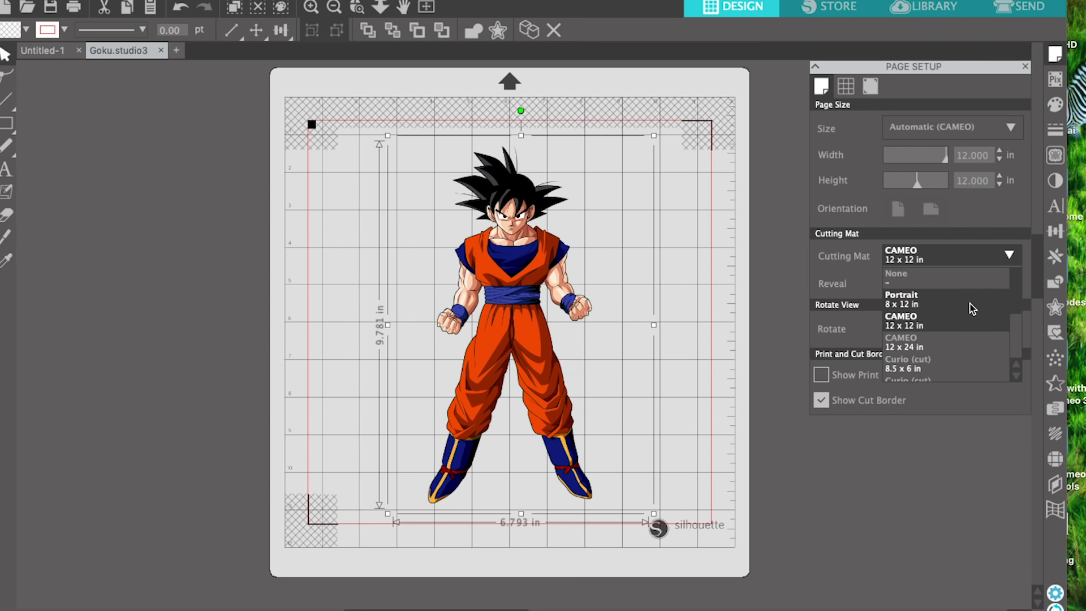
Step: Try the CAMEO 12 x 24 in cutting mat, and set the cutting mat to None
{"action": "left_click", "coordinate": [957, 341]}
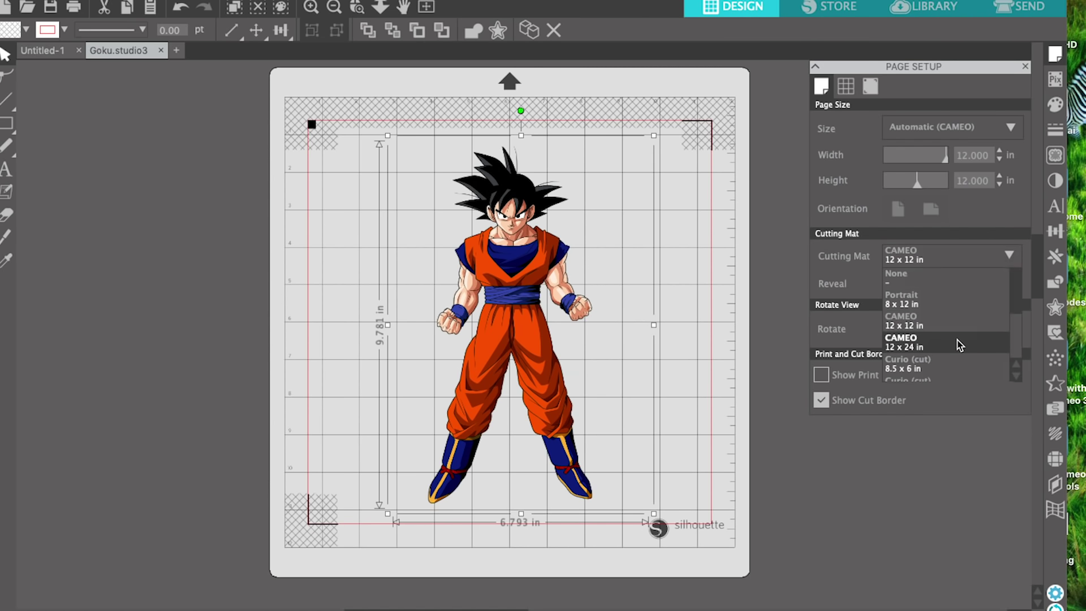
{"action": "left_click", "coordinate": [1007, 256]}
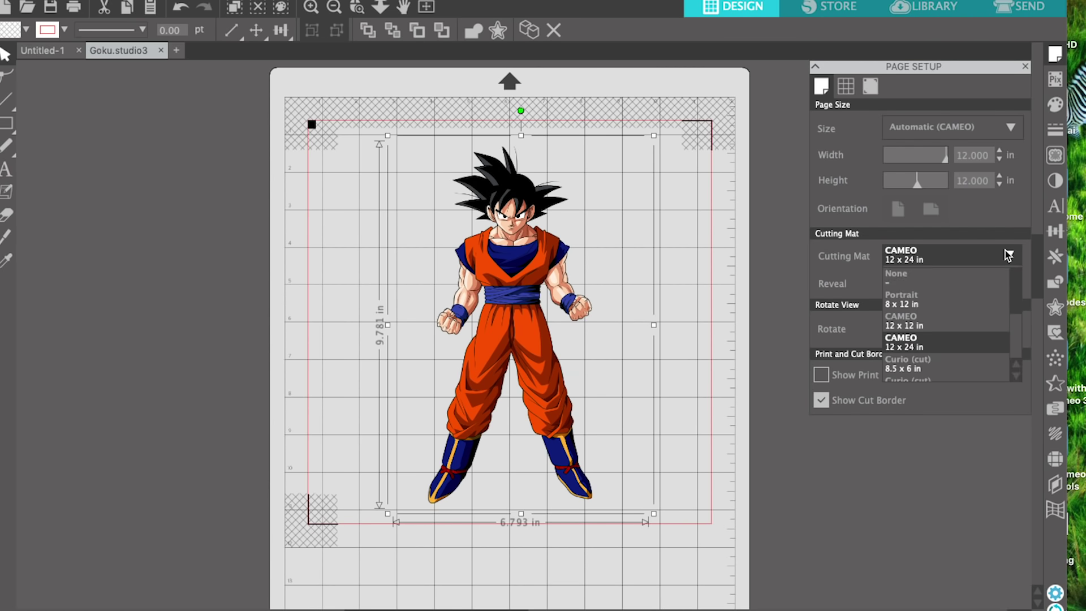
{"action": "left_click", "coordinate": [972, 273]}
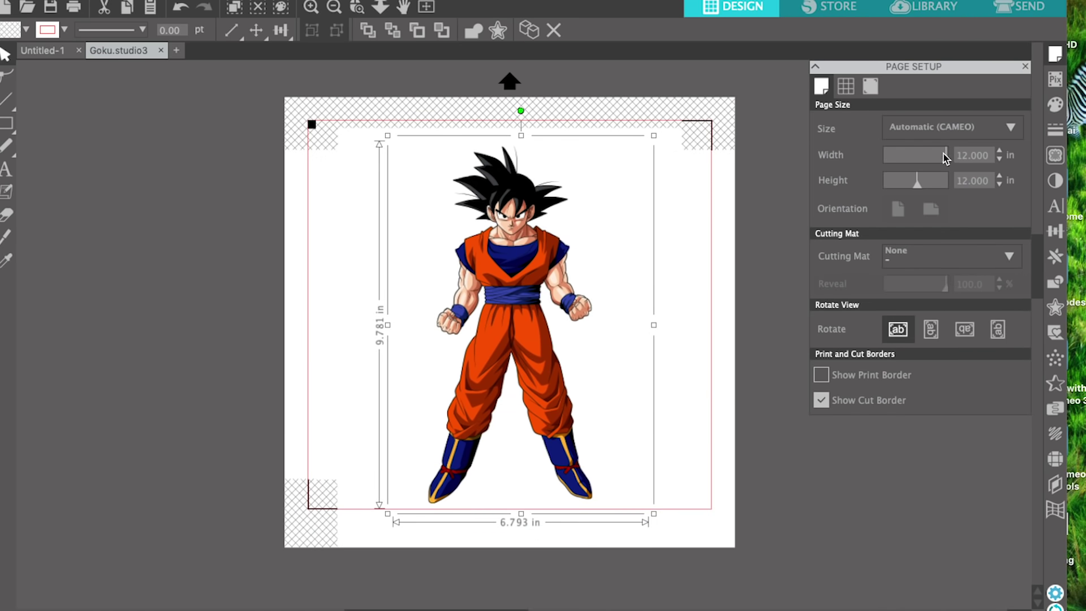
Step: Look through the preset page sizes and keep Automatic (CAMEO)
{"action": "left_click", "coordinate": [1001, 134]}
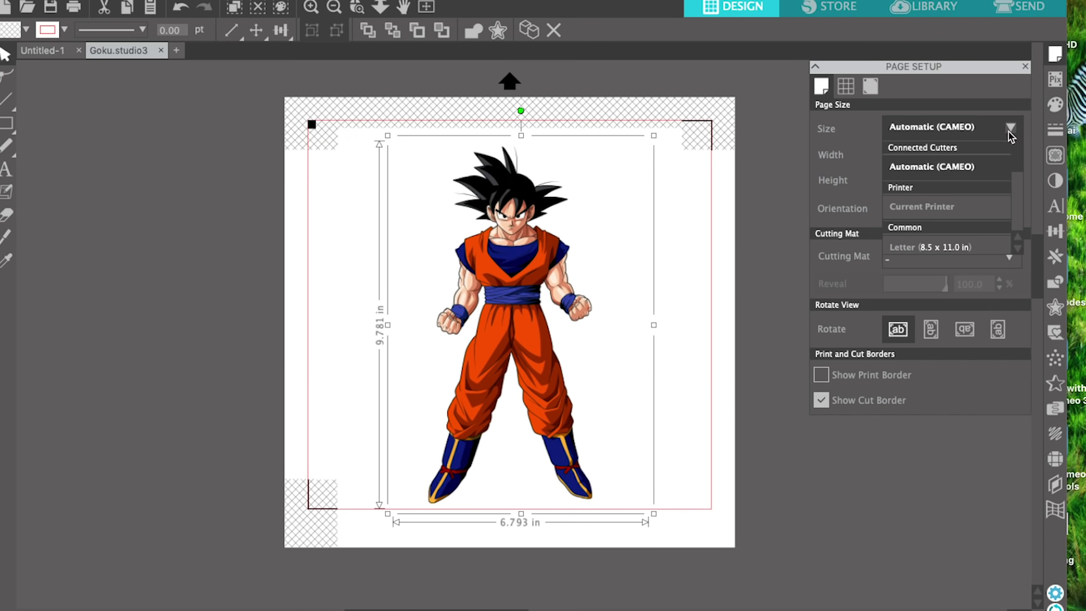
{"action": "scroll", "coordinate": [986, 206], "scroll_direction": "down", "scroll_amount": 1}
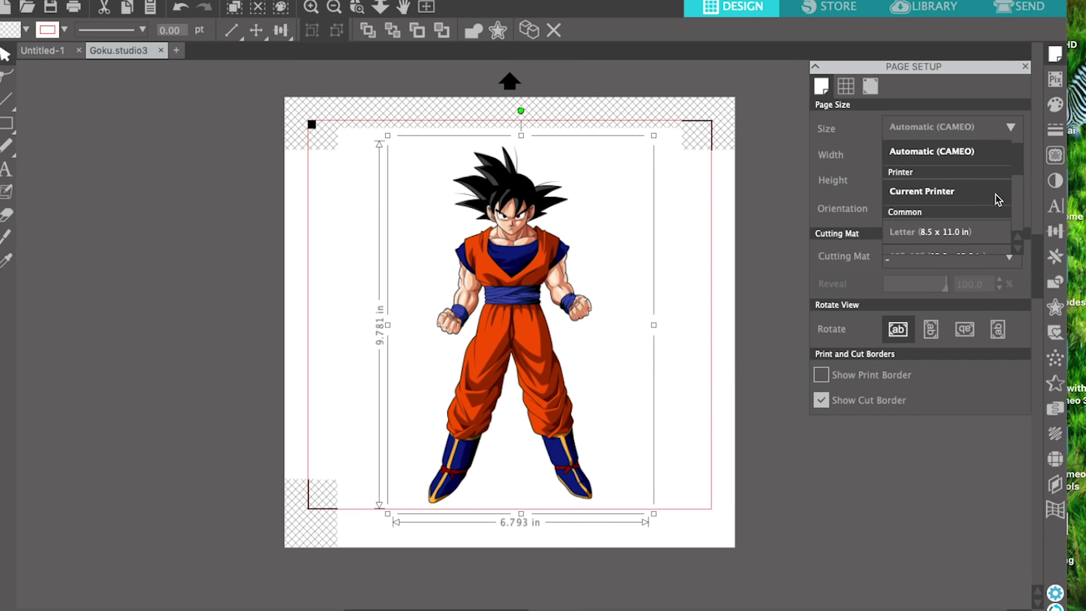
{"action": "scroll", "coordinate": [1018, 199], "scroll_direction": "down", "scroll_amount": 3}
{"action": "scroll", "coordinate": [1017, 176], "scroll_direction": "up", "scroll_amount": 3}
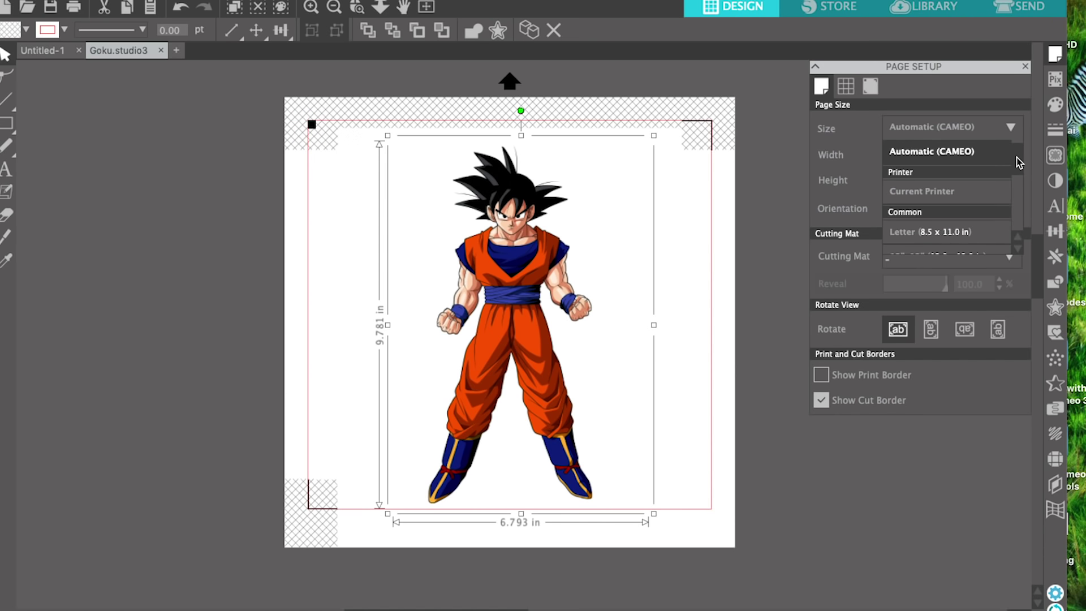
{"action": "left_click", "coordinate": [985, 153]}
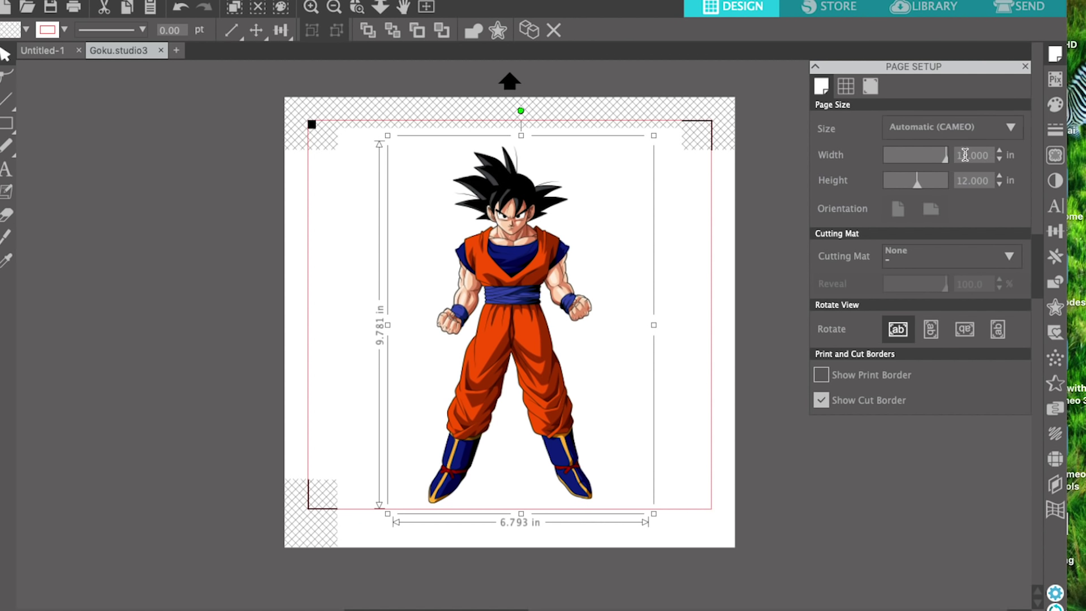
Step: Set a custom page size 11 in wide by 17 in tall
{"action": "left_click", "coordinate": [967, 154]}
{"action": "type", "text": "11"}
{"action": "key", "text": "Return"}
{"action": "left_click", "coordinate": [975, 177]}
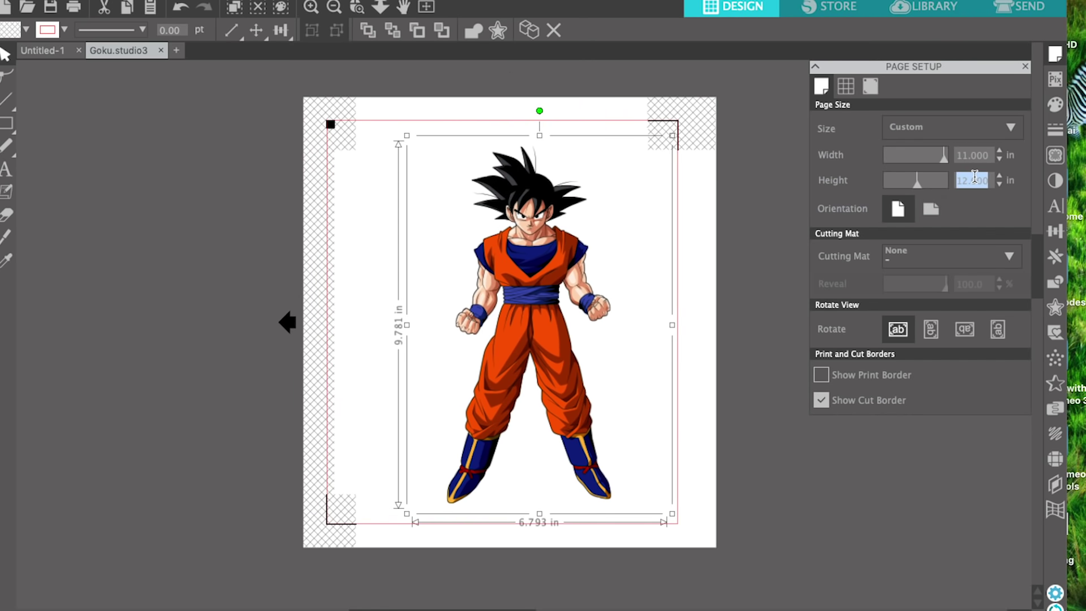
{"action": "type", "text": "17"}
{"action": "key", "text": "Return"}
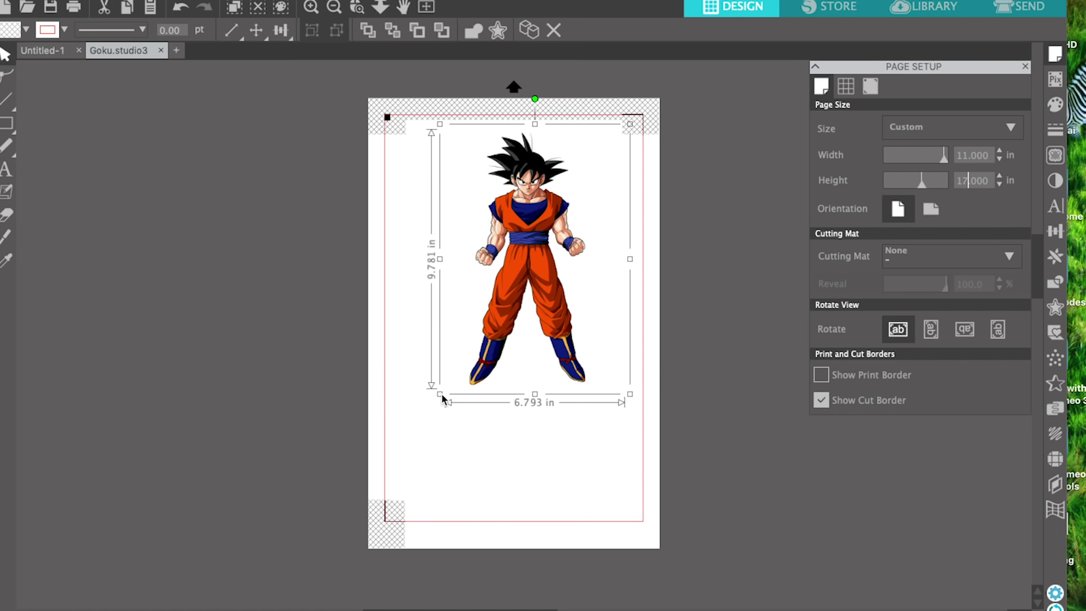
Step: Try enlarging the Goku image, and set the custom page height to 17 in
{"action": "left_click_drag", "start_coordinate": [440, 393], "coordinate": [394, 442]}
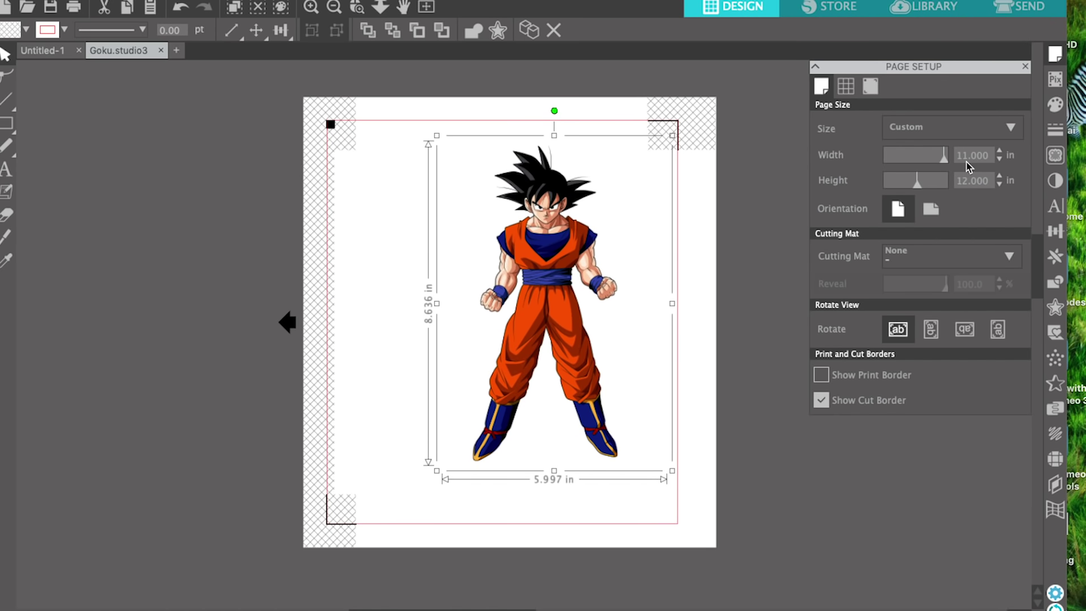
{"action": "left_click", "coordinate": [963, 180]}
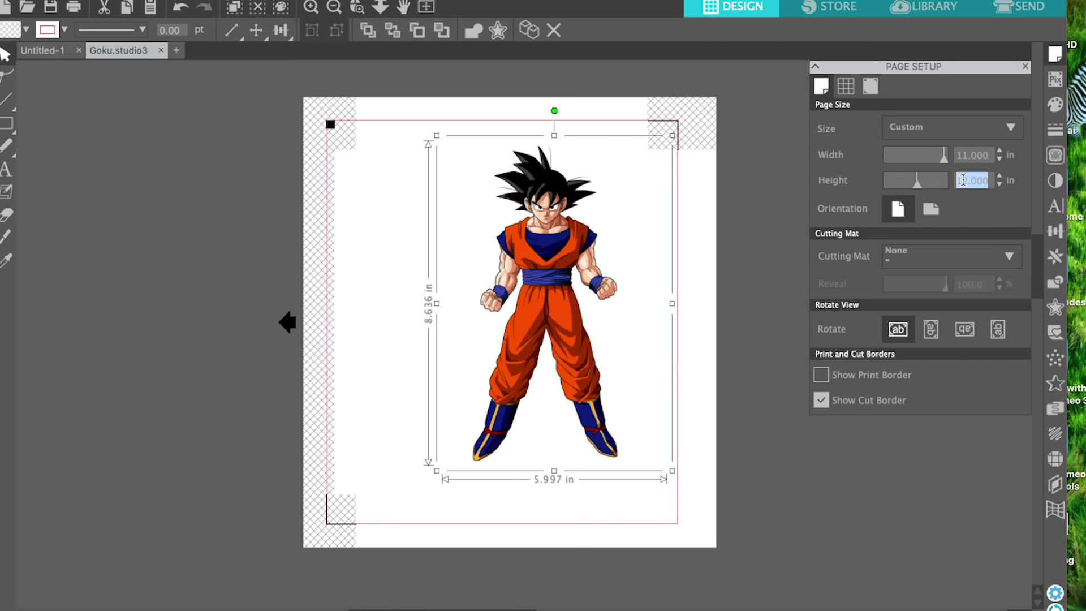
{"action": "key", "text": "BackSpace"}
{"action": "type", "text": "17"}
{"action": "key", "text": "Return"}
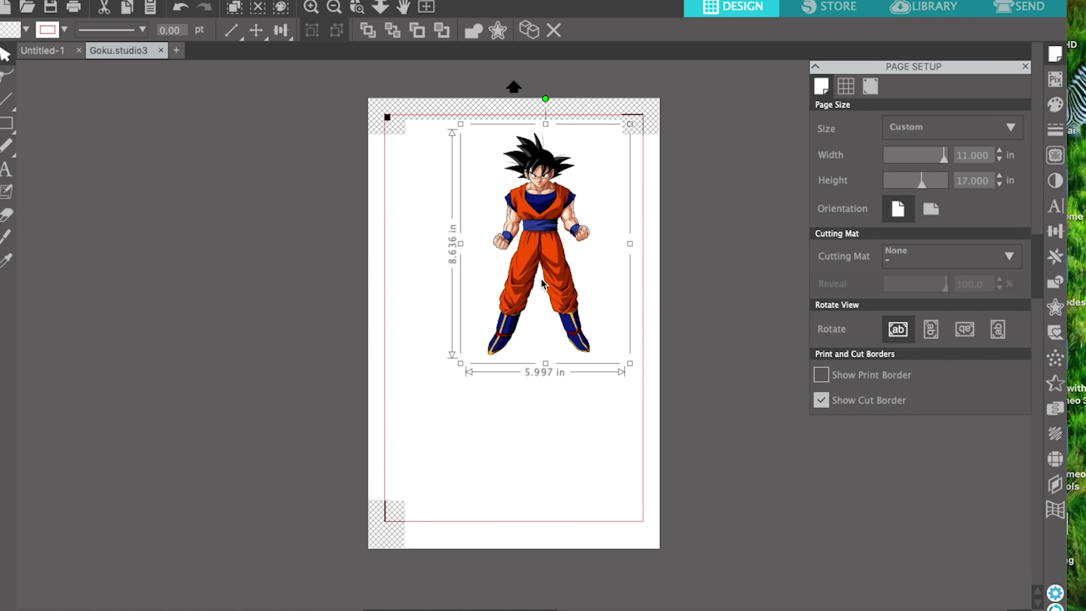
Step: Enlarge the Goku image to about 8.93 in wide by 12.86 in tall, inside the cut border
{"action": "left_click_drag", "start_coordinate": [462, 365], "coordinate": [379, 527]}
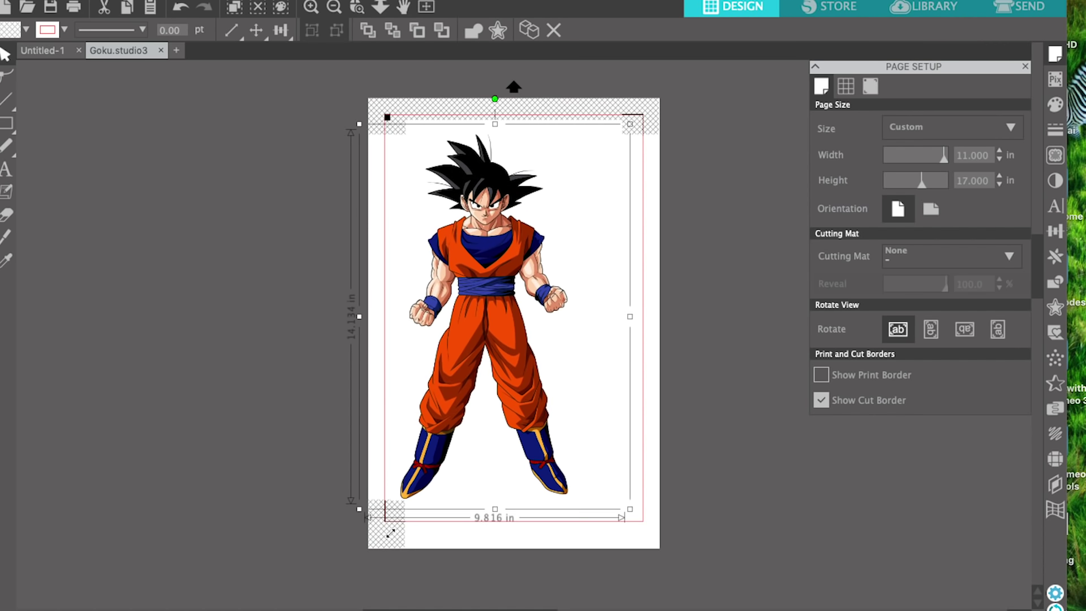
{"action": "left_click_drag", "start_coordinate": [628, 512], "coordinate": [657, 521]}
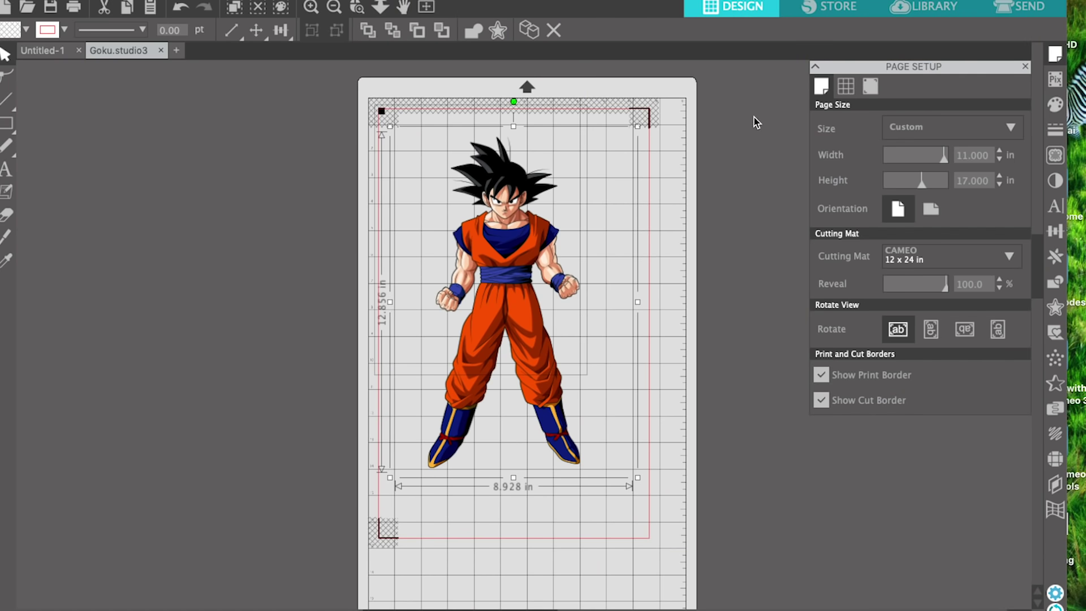
{"action": "scroll", "coordinate": [542, 303], "scroll_direction": "down", "scroll_amount": 2}
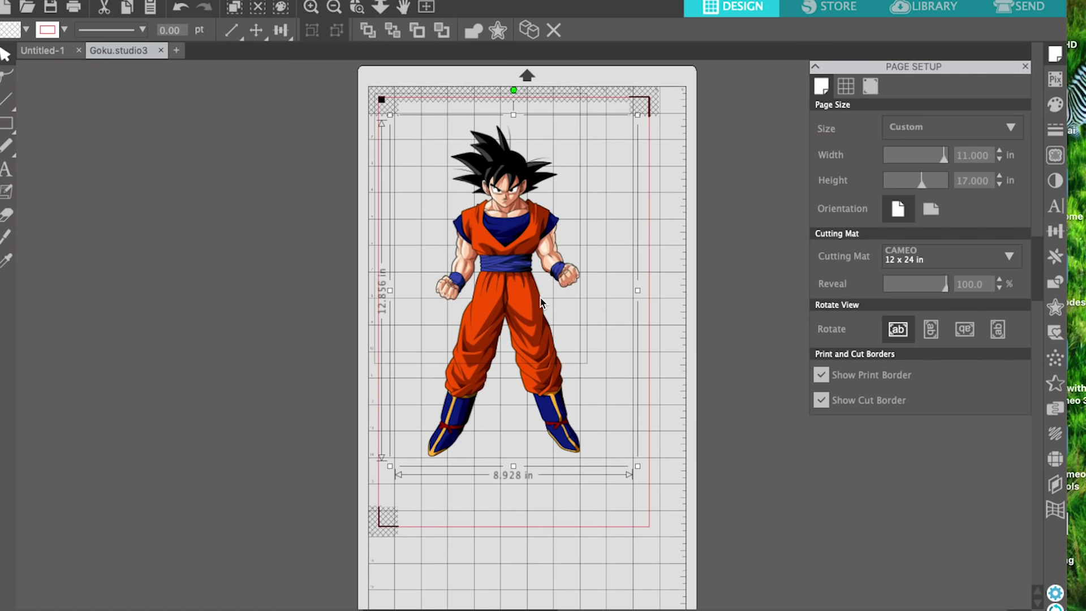
Step: Toggle the print border off and on to examine the printable area around the Goku image, leaving it shown
{"action": "left_click", "coordinate": [821, 376]}
{"action": "left_click", "coordinate": [823, 376]}
{"action": "left_click", "coordinate": [823, 376]}
{"action": "left_click", "coordinate": [823, 376]}
{"action": "left_click", "coordinate": [823, 376]}
{"action": "left_click", "coordinate": [823, 376]}
{"action": "left_click", "coordinate": [823, 376]}
{"action": "left_click", "coordinate": [823, 376]}
{"action": "left_click", "coordinate": [823, 377]}
{"action": "left_click", "coordinate": [823, 376]}
{"action": "left_click", "coordinate": [823, 377]}
{"action": "left_click", "coordinate": [823, 376]}
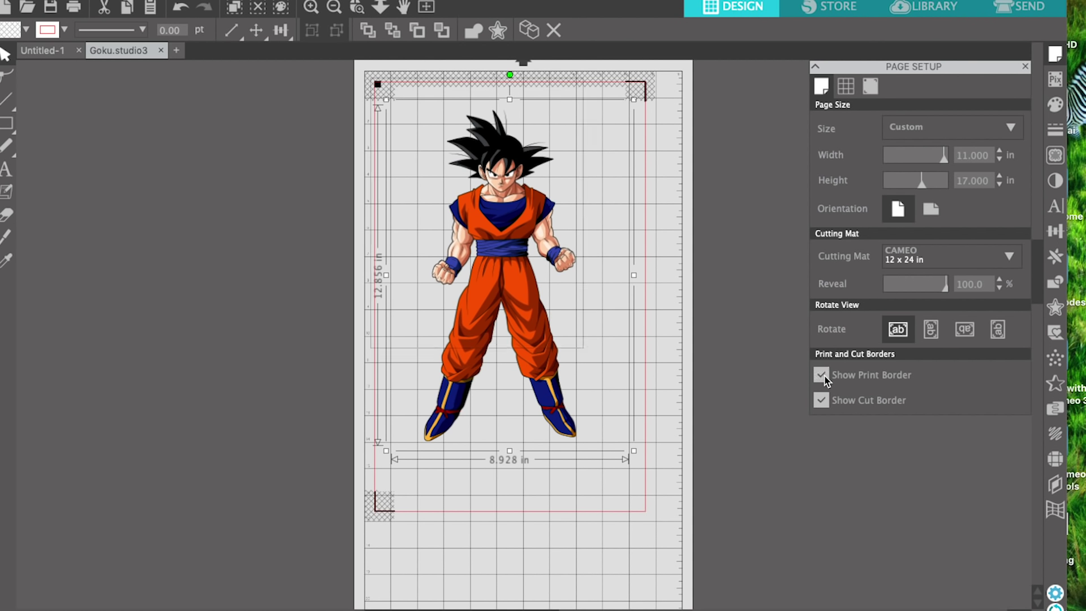
{"action": "left_click", "coordinate": [823, 376]}
{"action": "left_click", "coordinate": [823, 376]}
Step: Resize the Goku image to about 6.92 in wide by 9.97 in tall and move it toward the page's upper-left registration mark
{"action": "left_click_drag", "start_coordinate": [634, 452], "coordinate": [562, 348]}
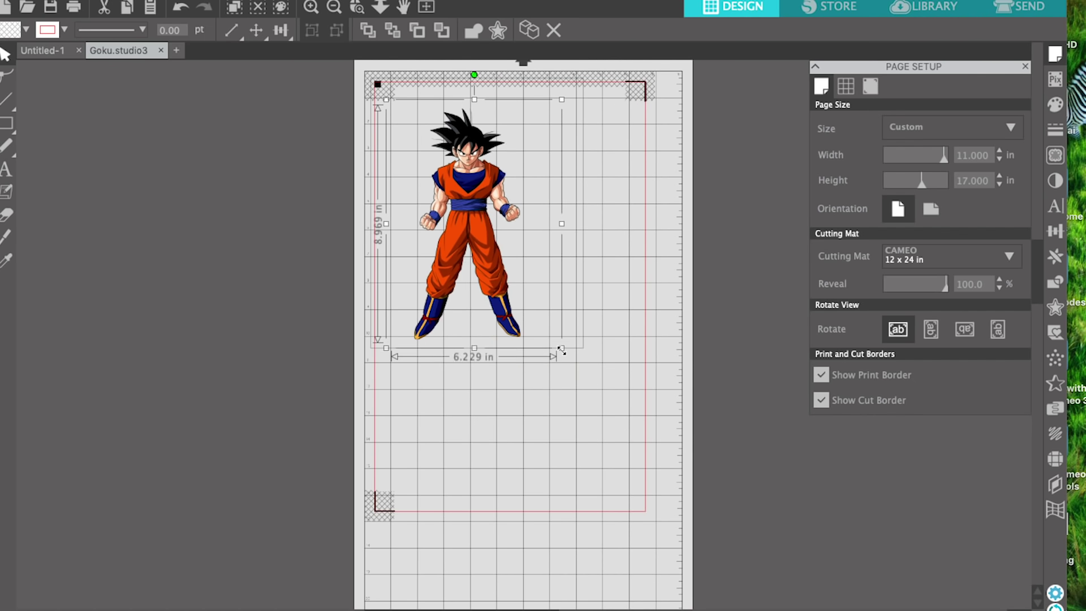
{"action": "mouse_move", "coordinate": [508, 302]}
{"action": "left_mouse_down"}
{"action": "mouse_move", "coordinate": [521, 301]}
{"action": "mouse_move", "coordinate": [499, 299]}
{"action": "left_mouse_up"}
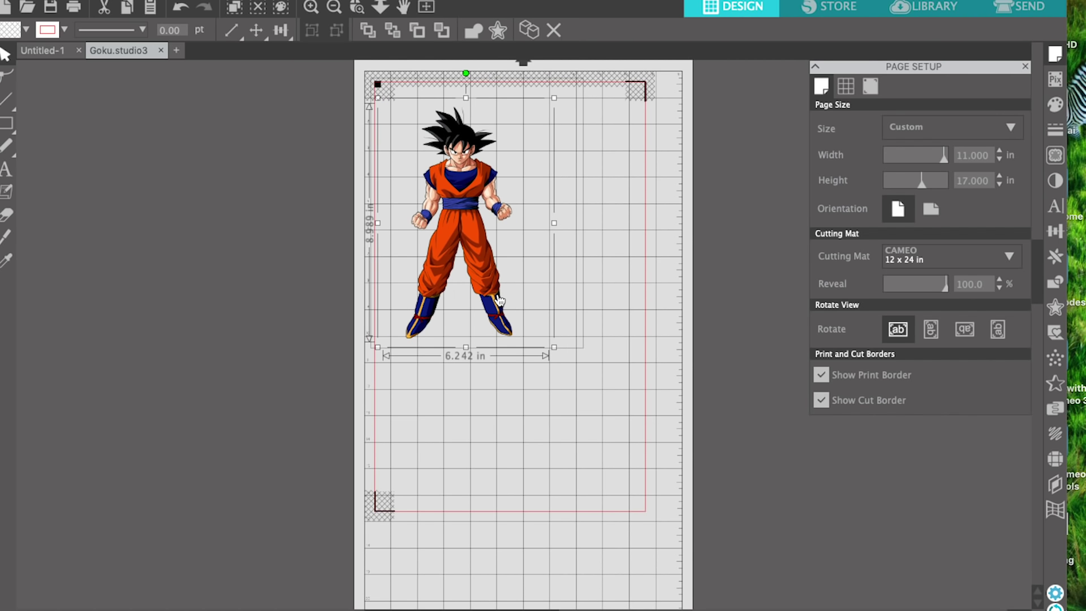
{"action": "left_click_drag", "start_coordinate": [554, 348], "coordinate": [563, 350]}
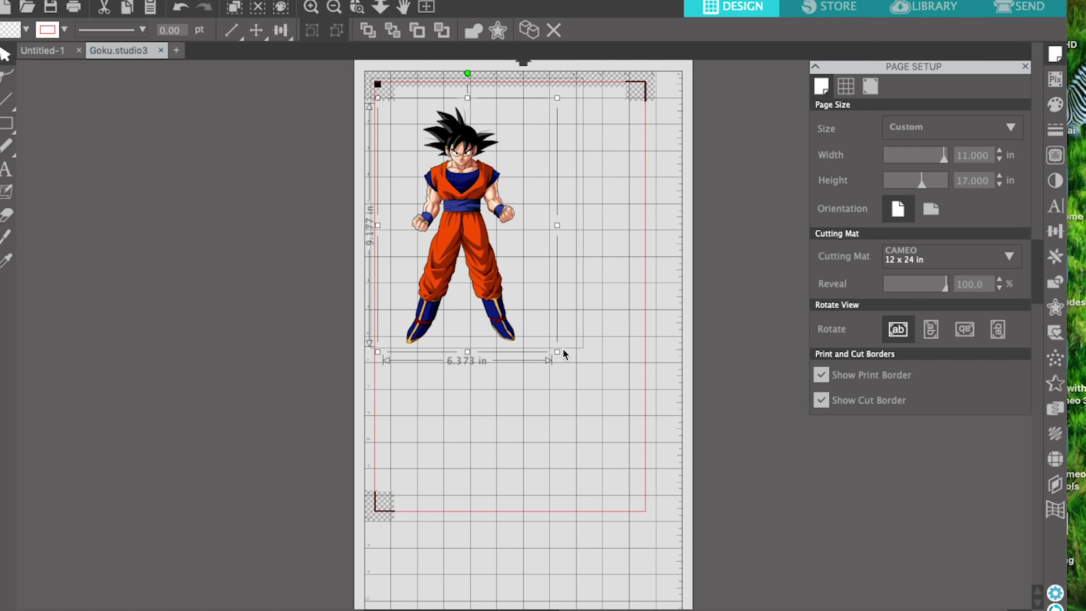
{"action": "left_click_drag", "start_coordinate": [507, 271], "coordinate": [500, 253]}
{"action": "left_click_drag", "start_coordinate": [551, 334], "coordinate": [560, 342]}
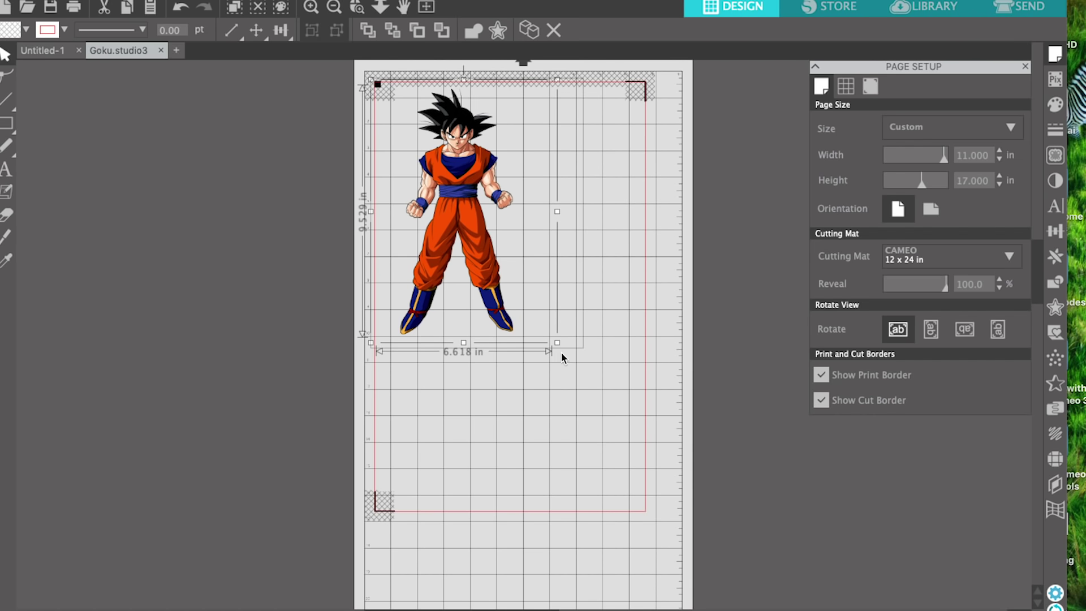
{"action": "left_click_drag", "start_coordinate": [557, 344], "coordinate": [572, 351]}
Step: Compare the resized Goku image with the print border by hiding and showing the border, leaving it shown
{"action": "left_click", "coordinate": [822, 376]}
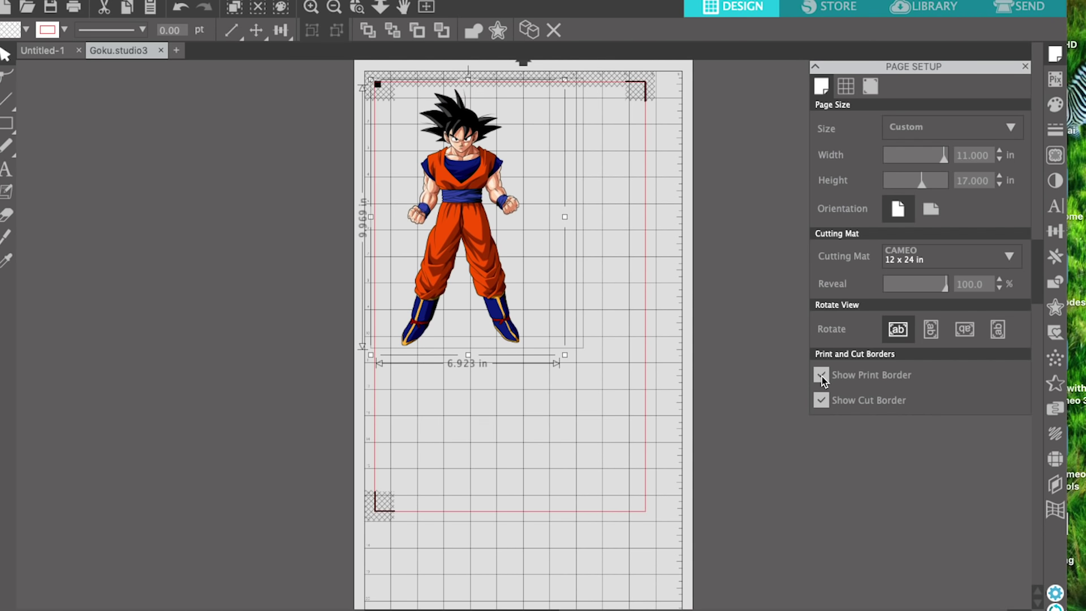
{"action": "left_click", "coordinate": [822, 376]}
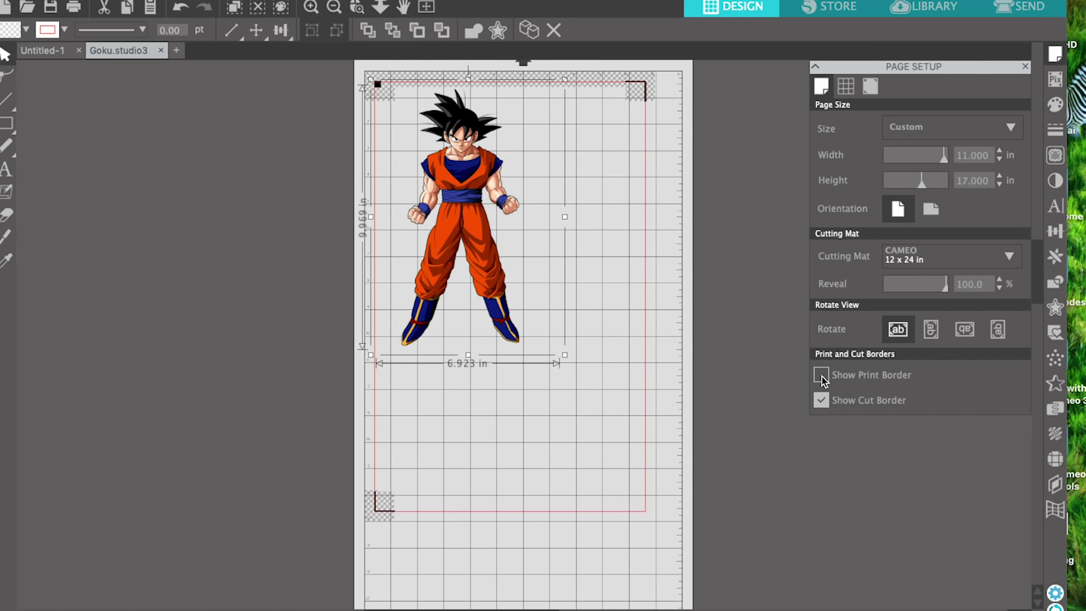
{"action": "left_click", "coordinate": [823, 376]}
{"action": "left_click", "coordinate": [821, 376]}
{"action": "left_click", "coordinate": [822, 376]}
{"action": "left_click", "coordinate": [822, 376]}
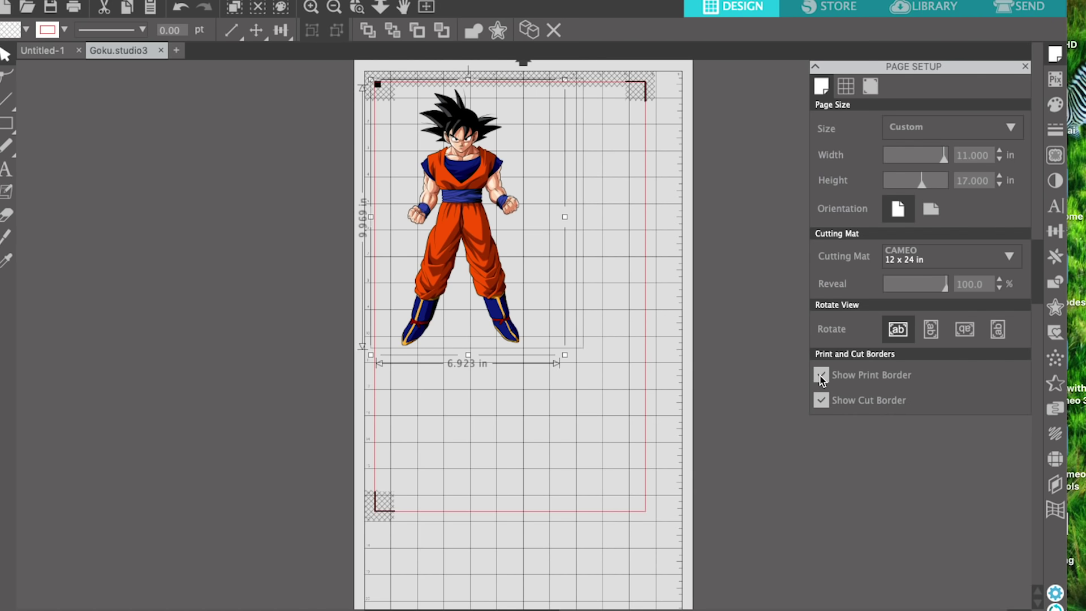
Step: Set the registration marks' bottom inset to 4.000 in and right inset to 2.875 in
{"action": "left_click", "coordinate": [870, 88]}
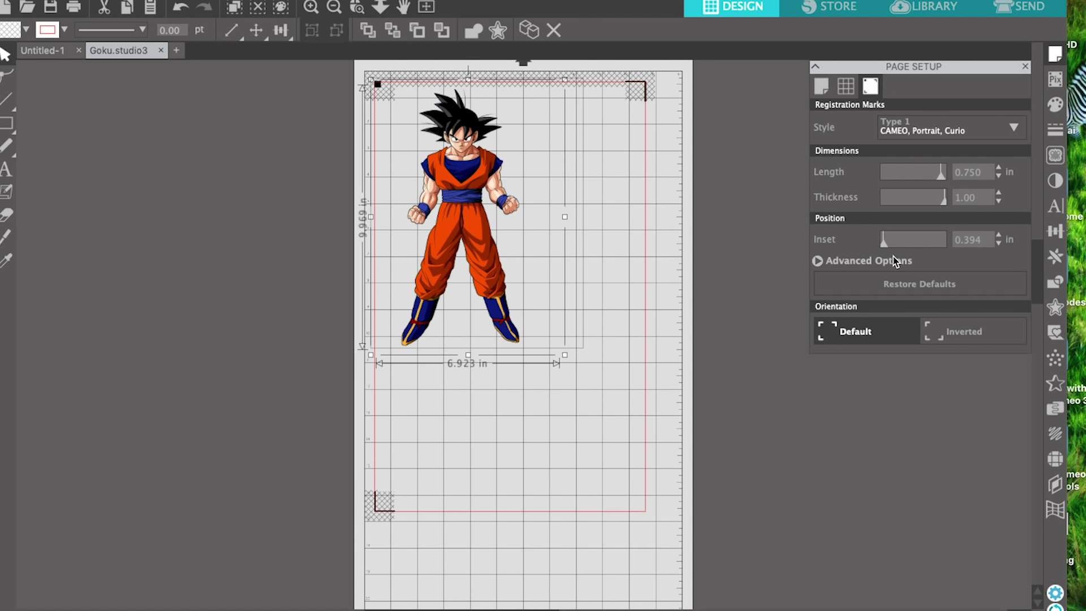
{"action": "left_click", "coordinate": [818, 261]}
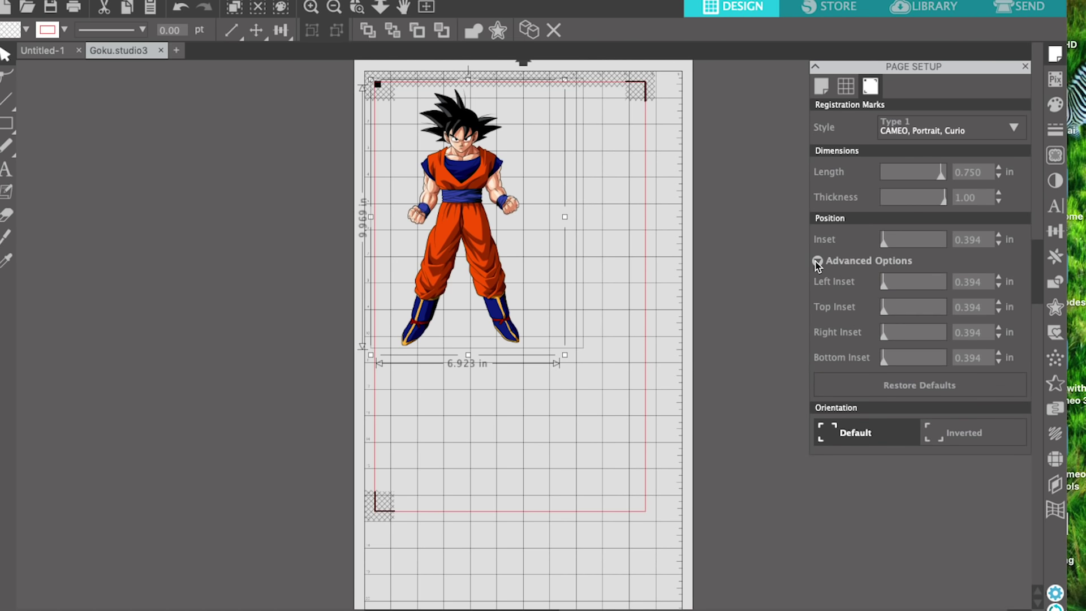
{"action": "left_click_drag", "start_coordinate": [885, 362], "coordinate": [943, 358]}
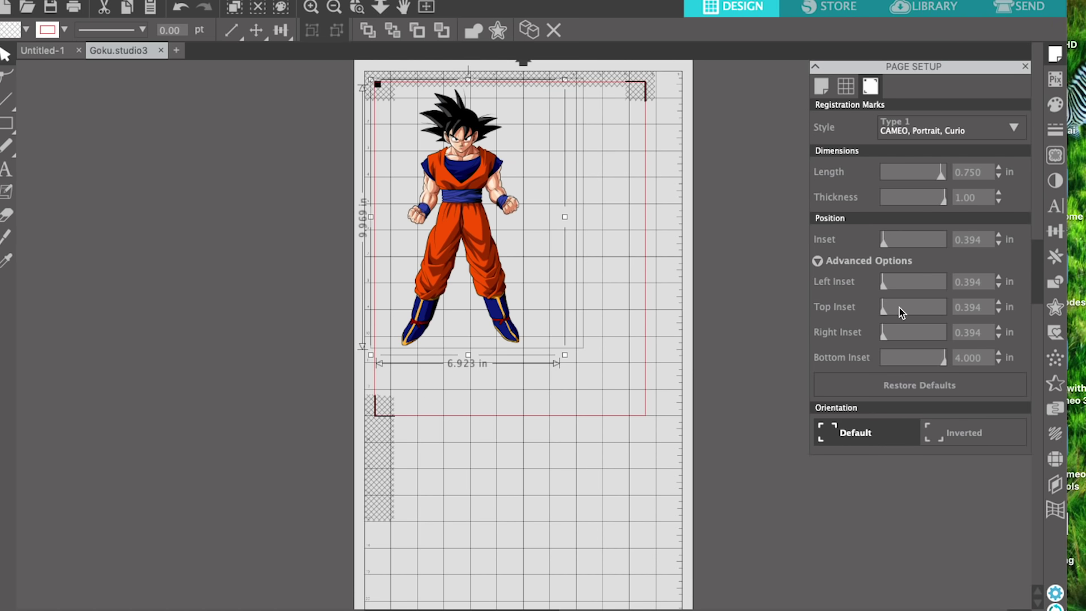
{"action": "left_click_drag", "start_coordinate": [884, 338], "coordinate": [929, 335]}
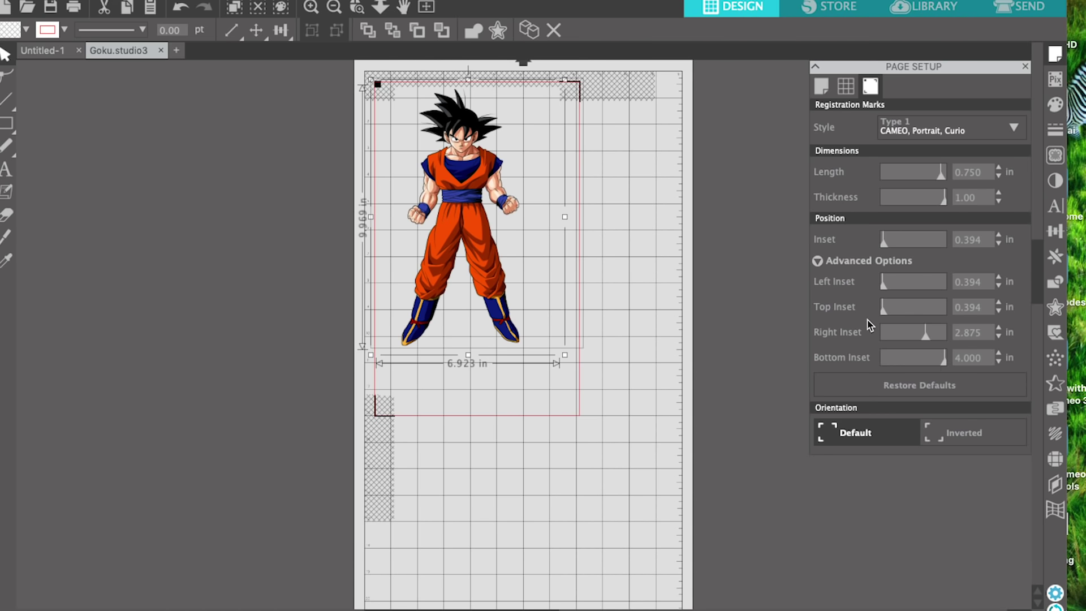
Step: Print the page on the EPSON WF-7720 Series at Best quality, and select its job in the print queue
{"action": "left_click", "coordinate": [74, 6]}
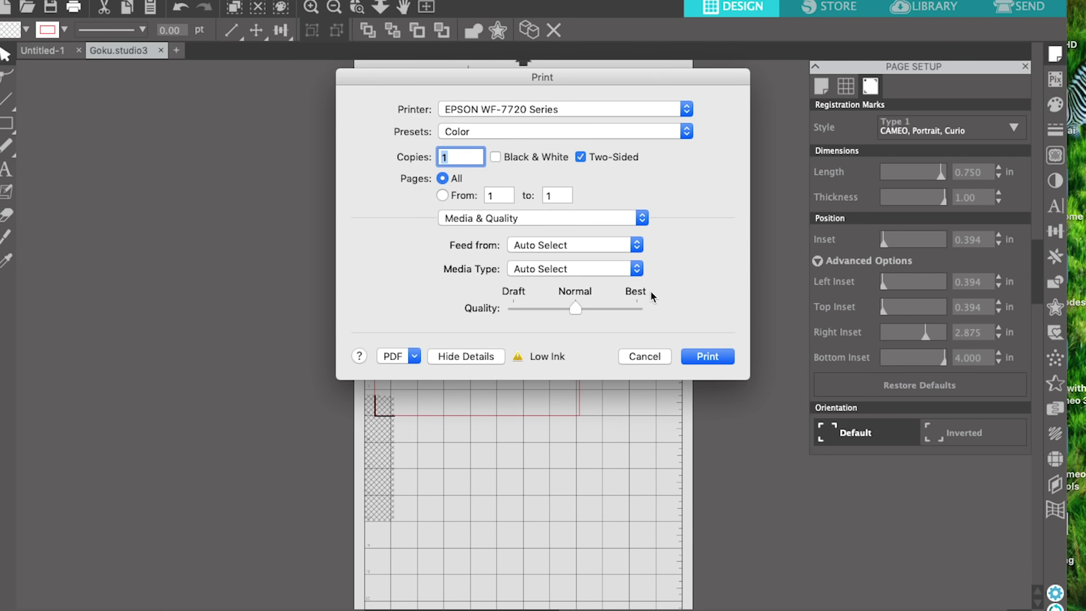
{"action": "left_click_drag", "start_coordinate": [577, 309], "coordinate": [638, 308]}
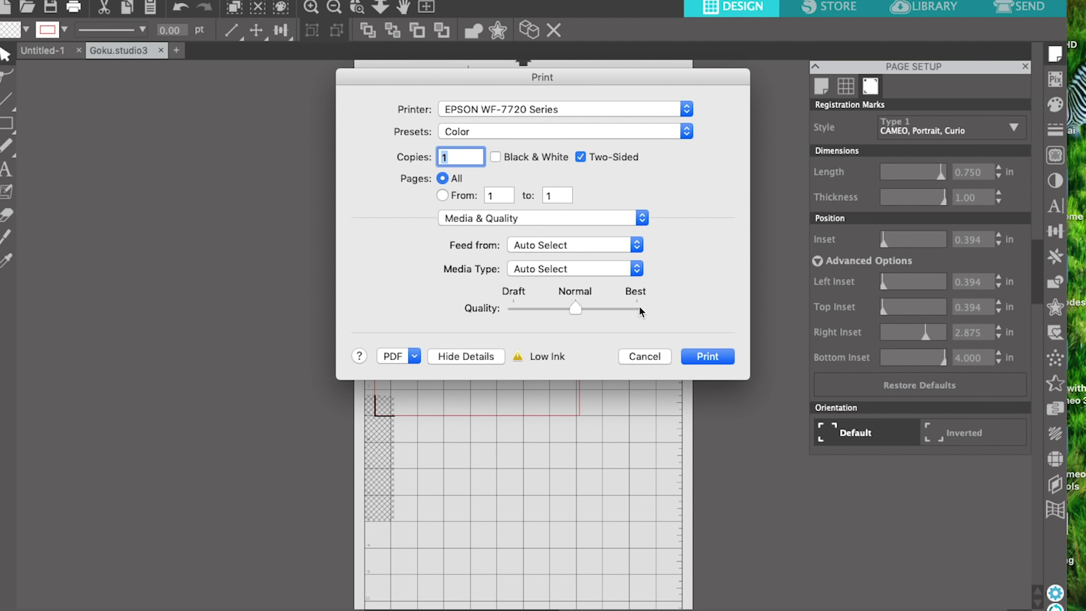
{"action": "left_click", "coordinate": [720, 360]}
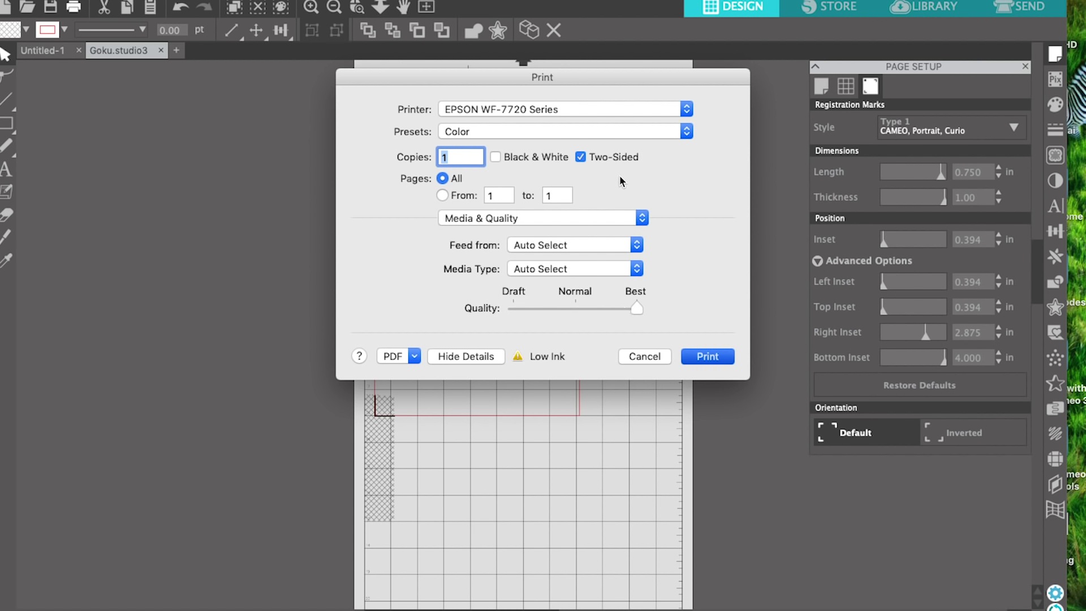
{"action": "key", "text": "Return"}
{"action": "left_click", "coordinate": [648, 607]}
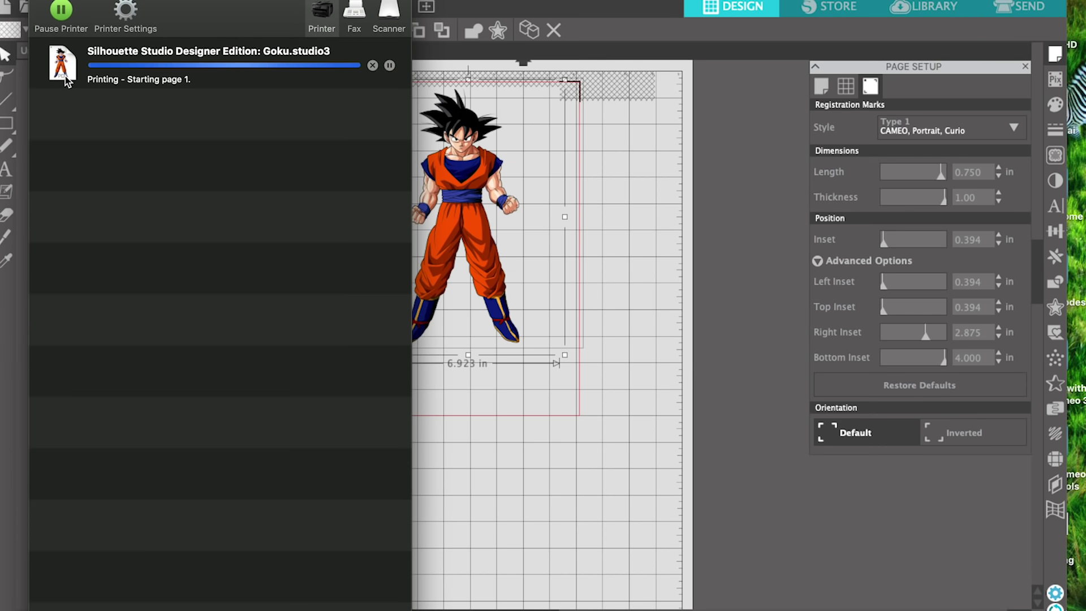
{"action": "left_click", "coordinate": [66, 76]}
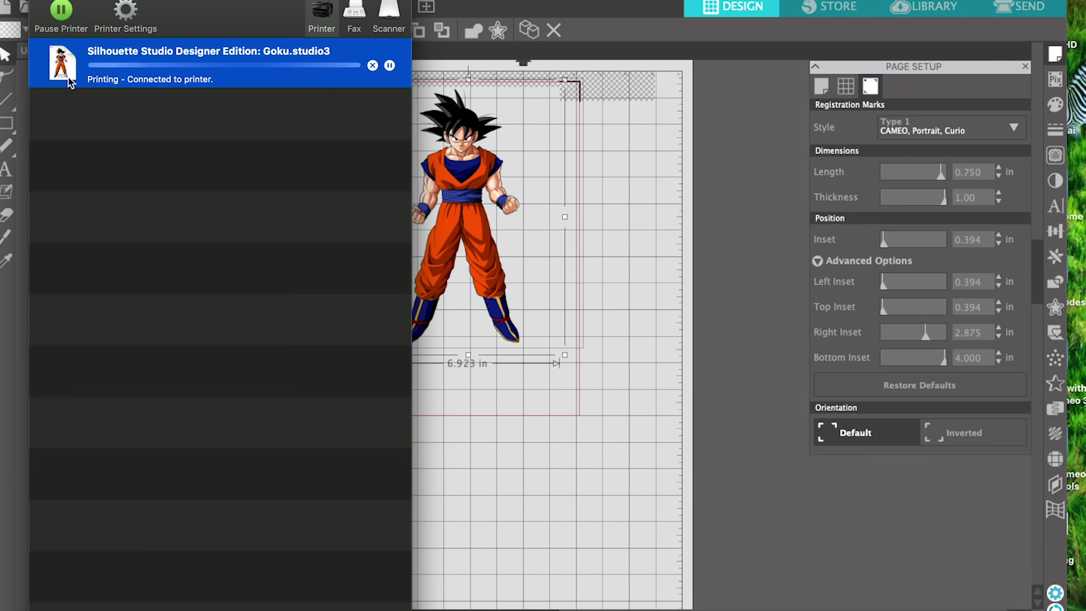
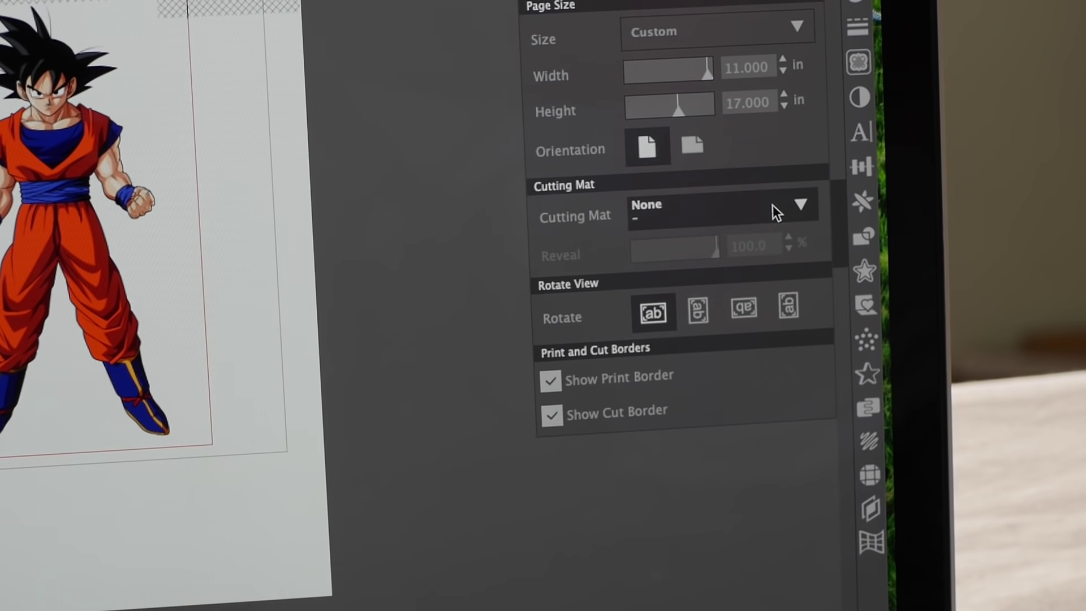
Step: Compare the CAMEO 12 x 24 in and 12 x 12 in cutting mats, and choose CAMEO 12 x 24 in
{"action": "left_click", "coordinate": [802, 202]}
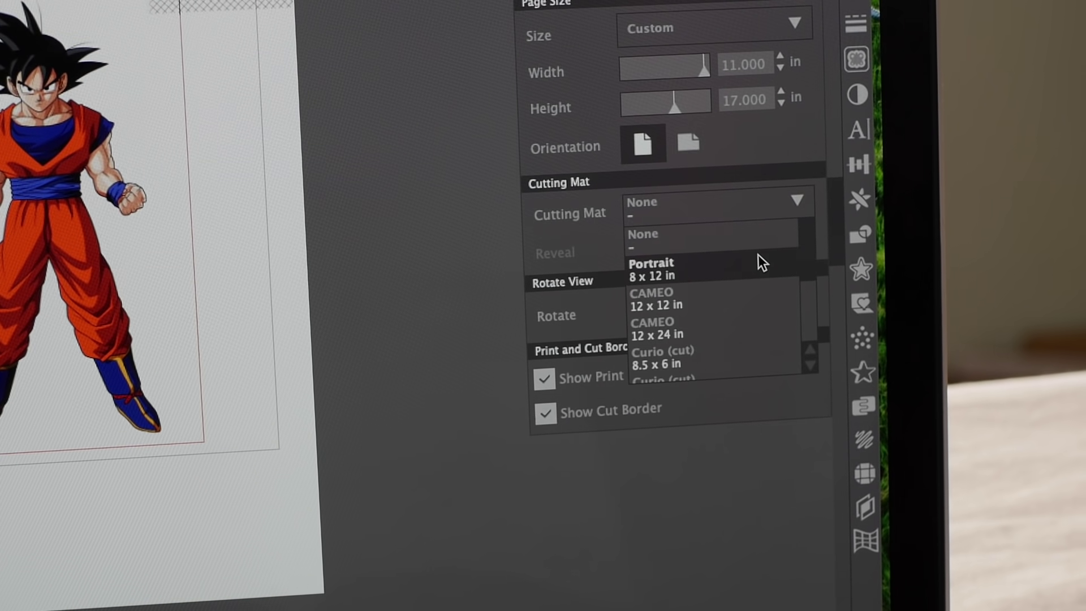
{"action": "left_click", "coordinate": [739, 327]}
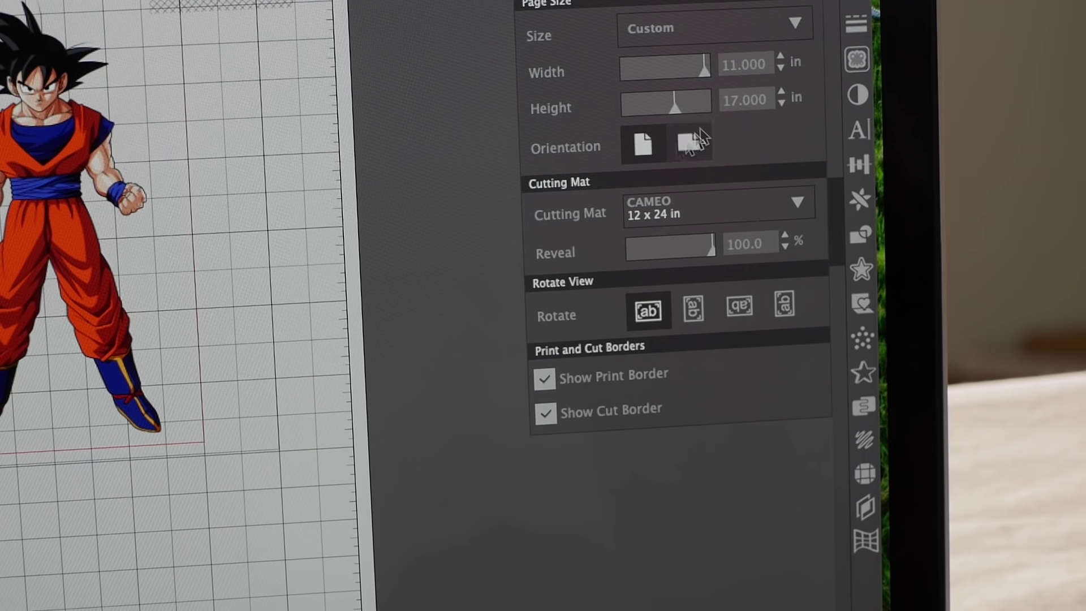
{"action": "left_click", "coordinate": [743, 210]}
{"action": "left_click", "coordinate": [723, 295]}
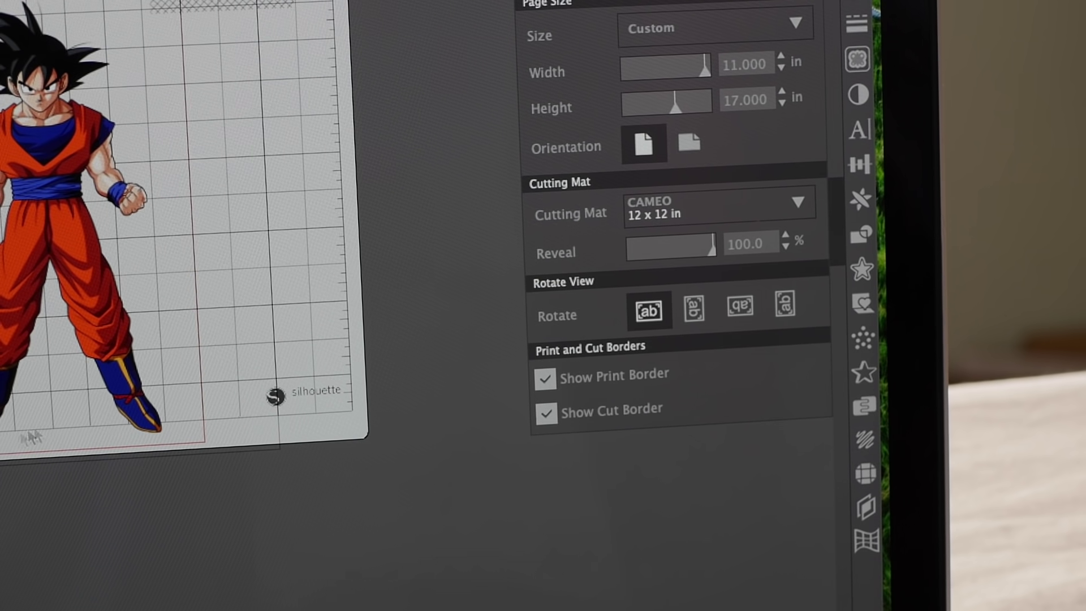
{"action": "left_click", "coordinate": [799, 206]}
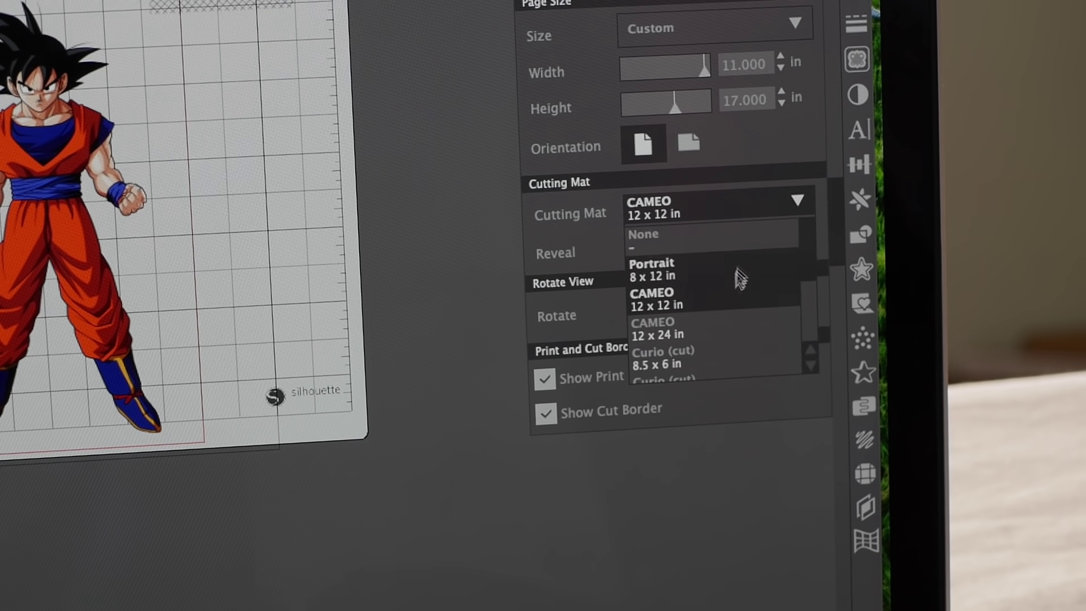
{"action": "left_click", "coordinate": [724, 327]}
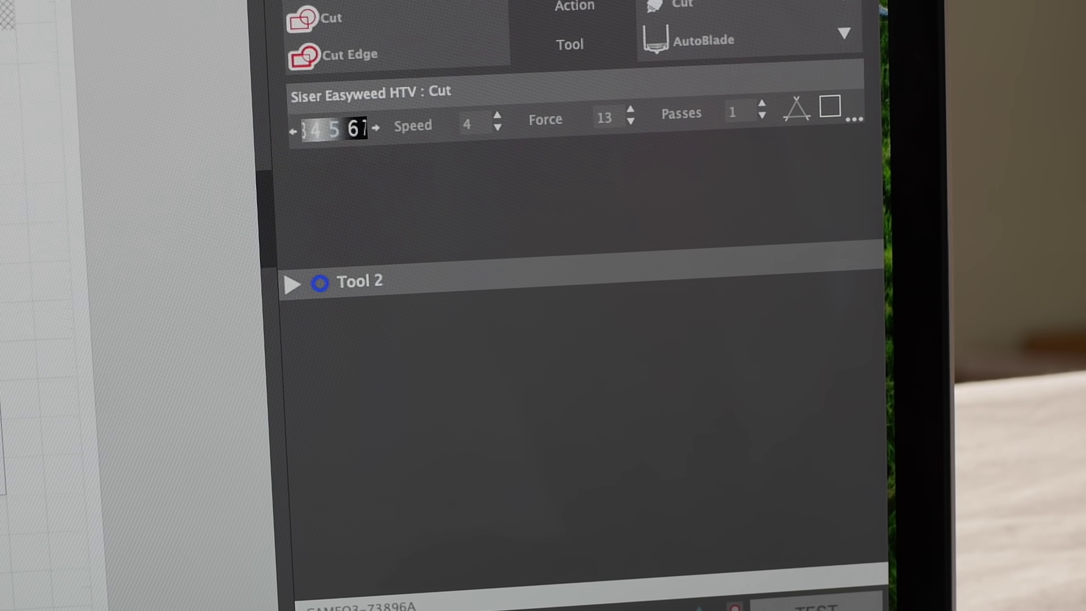
Step: Look through the material list in the cut settings and choose Copy Paper, Medium (20lb)
{"action": "left_click", "coordinate": [731, 15]}
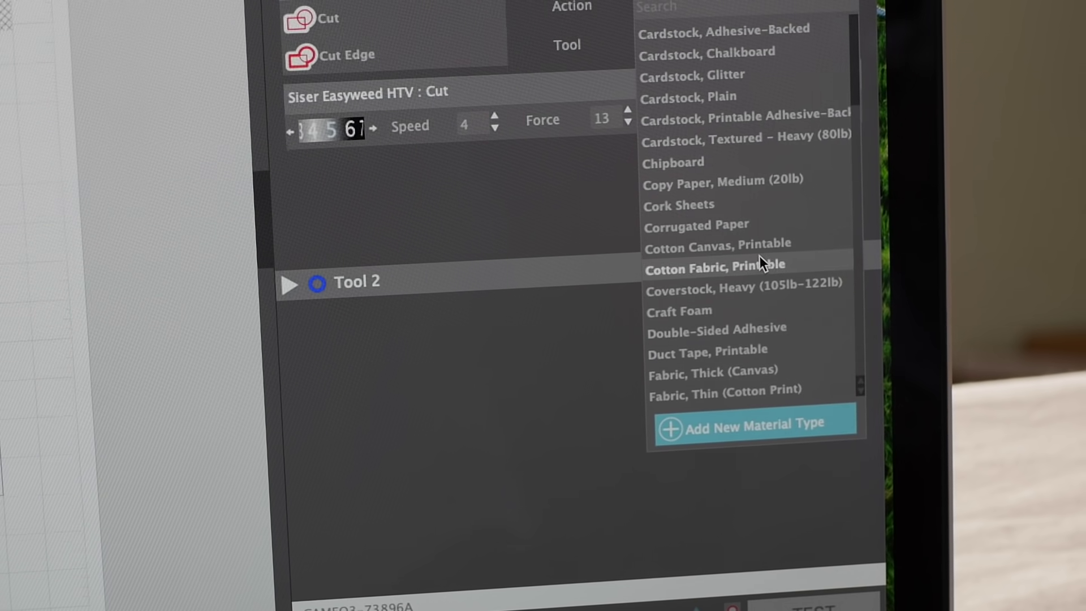
{"action": "scroll", "coordinate": [759, 256], "scroll_direction": "down", "scroll_amount": 8}
{"action": "scroll", "coordinate": [758, 256], "scroll_direction": "down", "scroll_amount": 10}
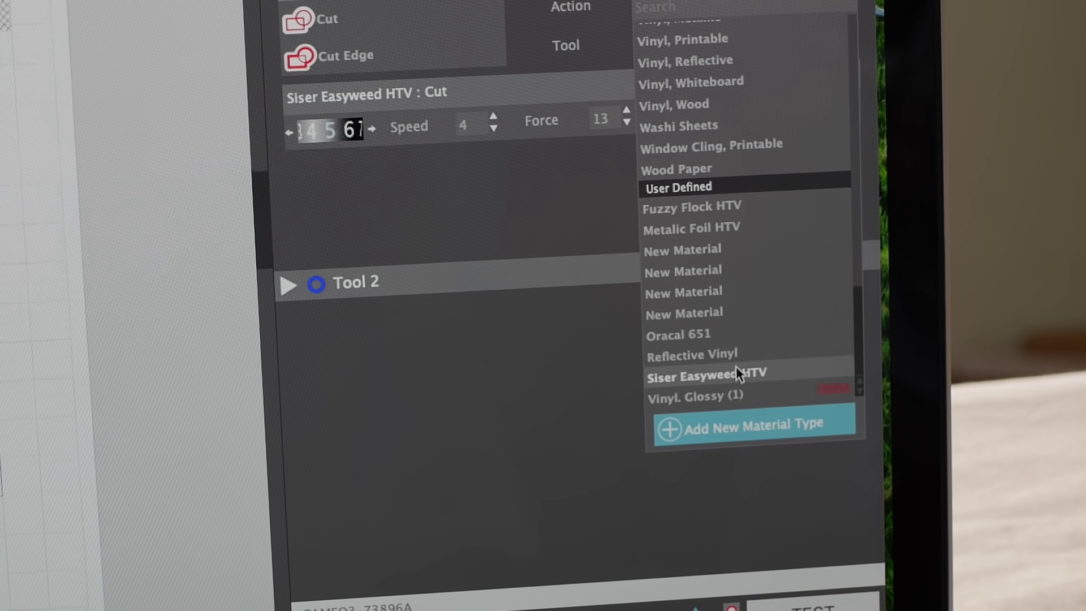
{"action": "scroll", "coordinate": [762, 227], "scroll_direction": "up", "scroll_amount": 18}
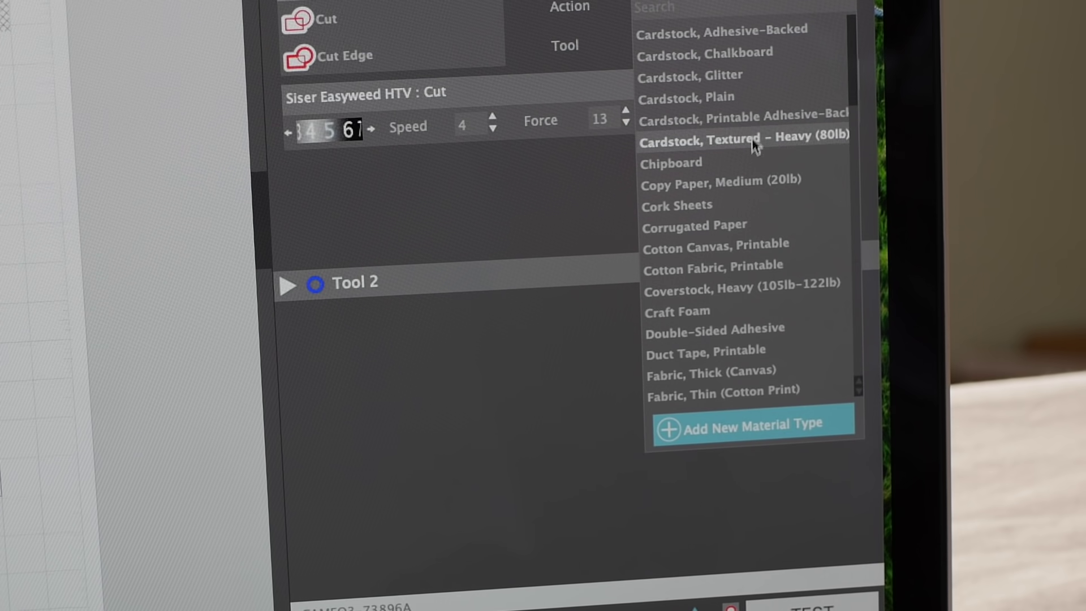
{"action": "left_click", "coordinate": [744, 184]}
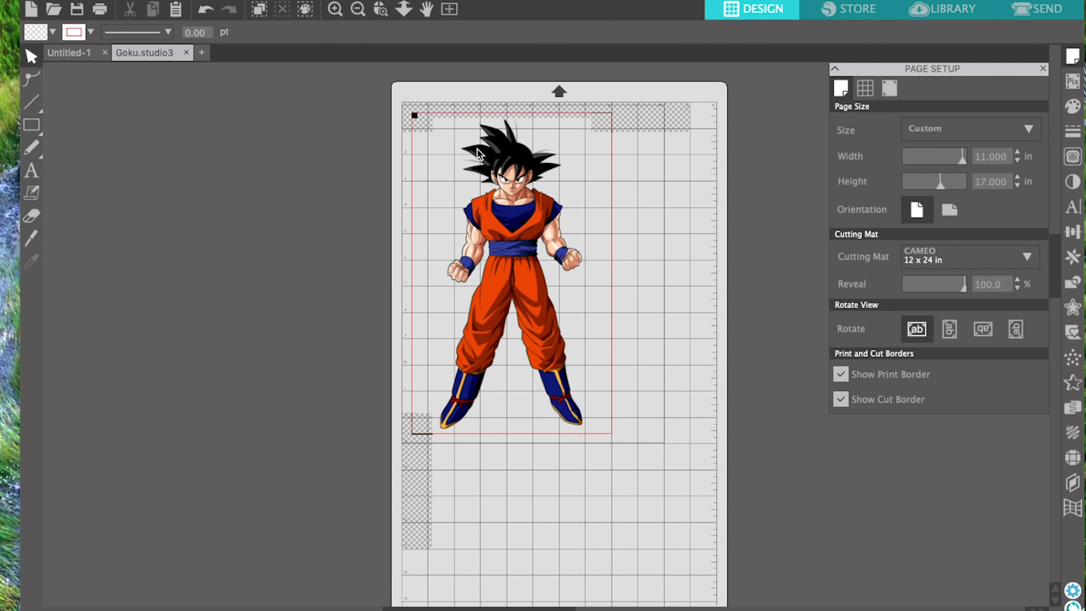
Step: Try to trace the Goku image's outer edge within an area about 6.6 x 12.0 in, using Outline preview and a 0.0% threshold
{"action": "left_click", "coordinate": [1073, 157]}
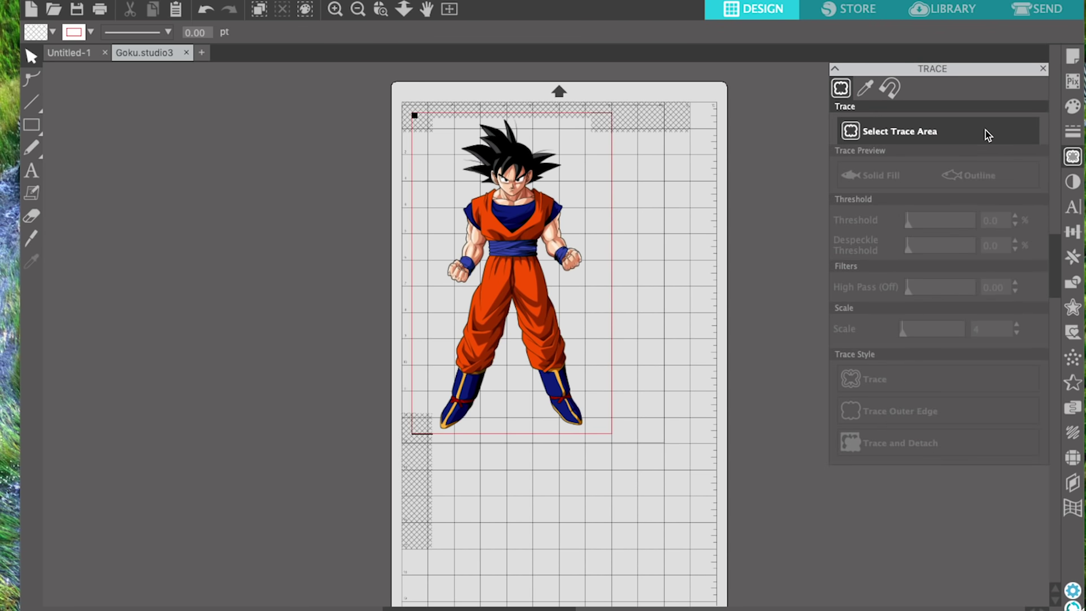
{"action": "left_click", "coordinate": [985, 131]}
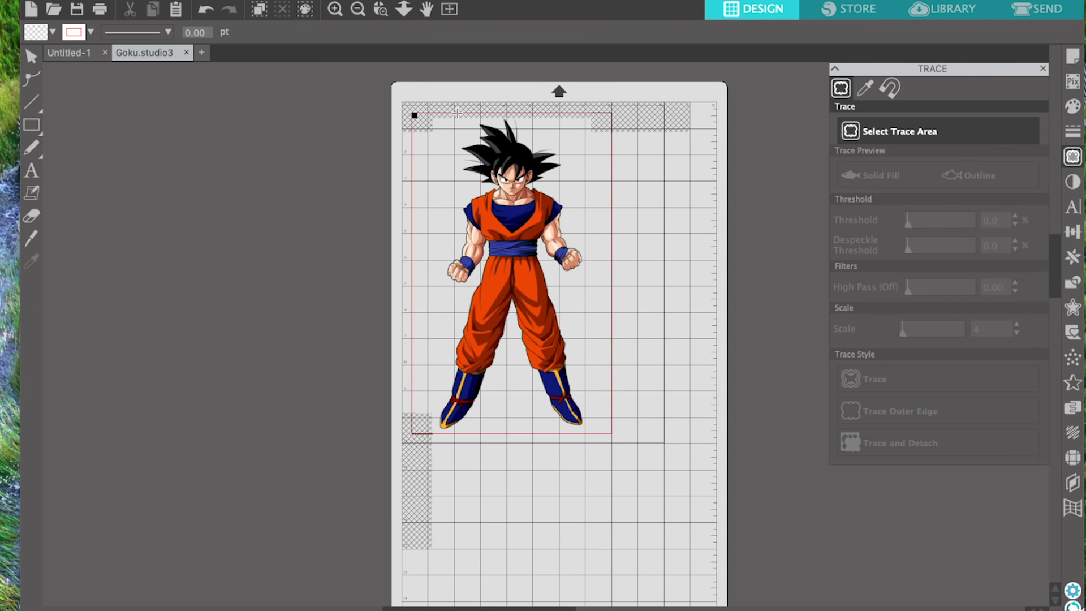
{"action": "mouse_move", "coordinate": [430, 115]}
{"action": "left_mouse_down"}
{"action": "mouse_move", "coordinate": [551, 152]}
{"action": "mouse_move", "coordinate": [552, 437]}
{"action": "mouse_move", "coordinate": [604, 435]}
{"action": "left_mouse_up"}
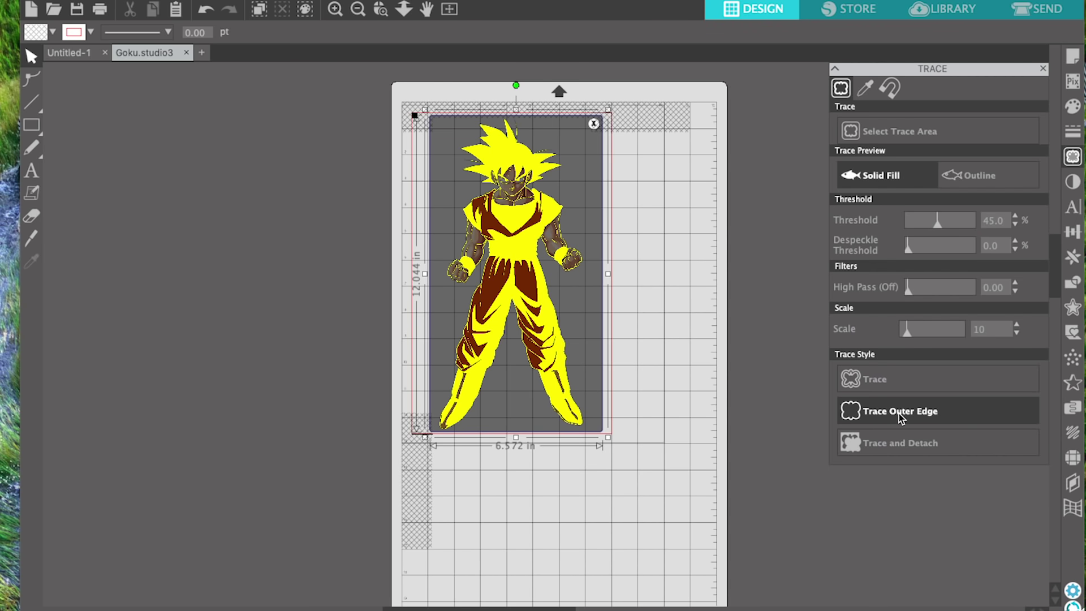
{"action": "left_click", "coordinate": [994, 175]}
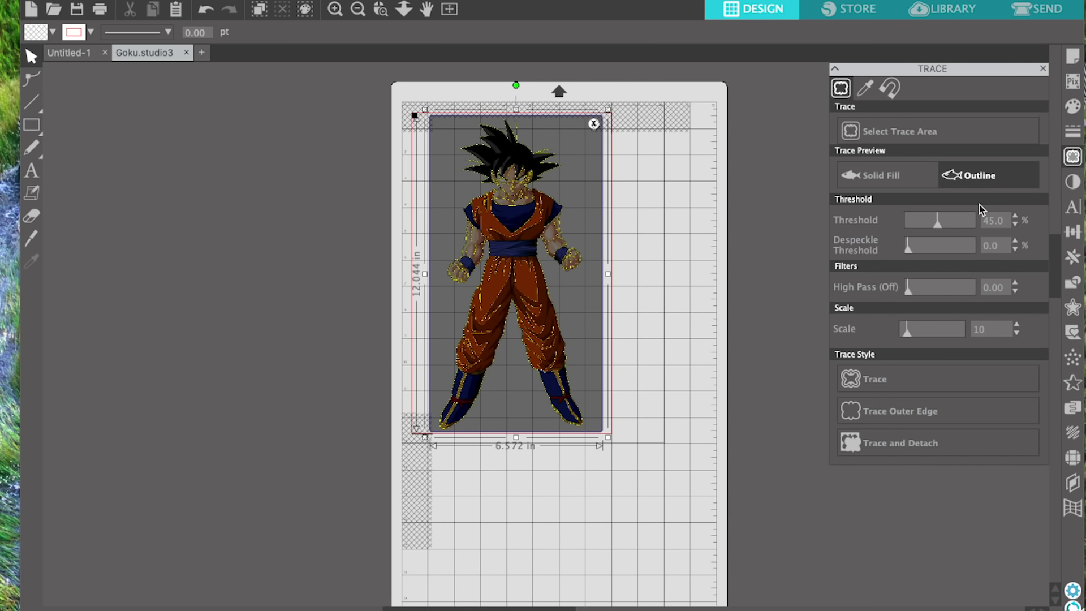
{"action": "left_click_drag", "start_coordinate": [941, 231], "coordinate": [905, 228]}
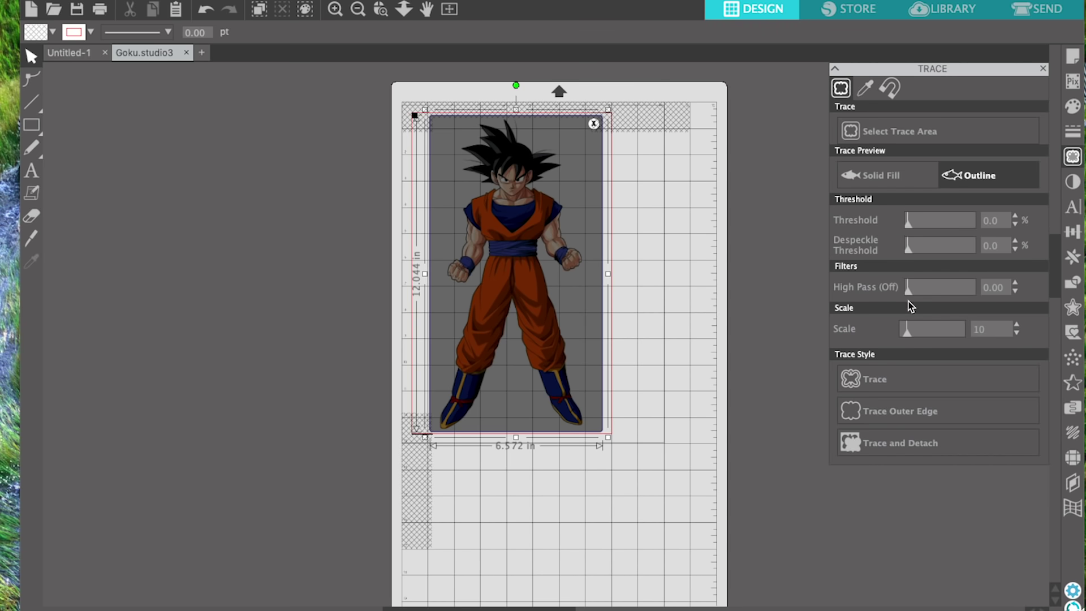
{"action": "left_click", "coordinate": [944, 419]}
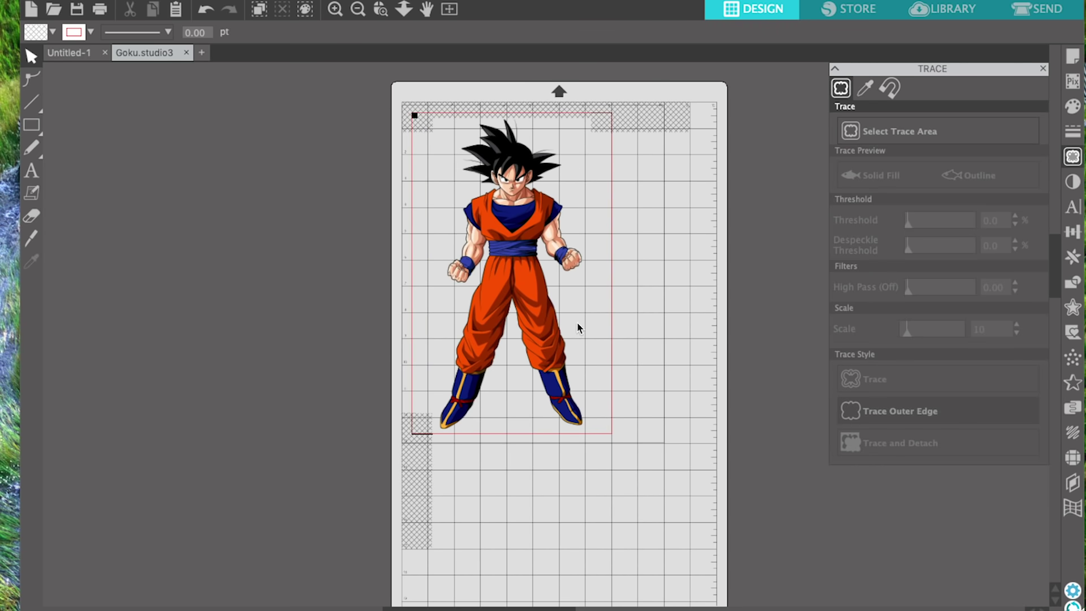
{"action": "left_click_drag", "start_coordinate": [537, 298], "coordinate": [649, 313]}
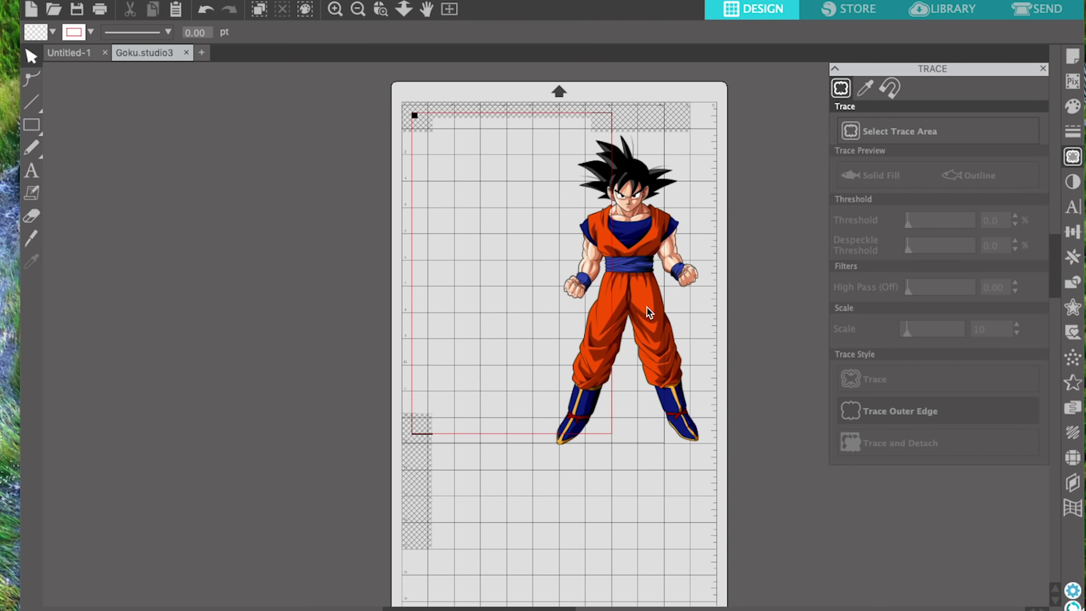
{"action": "key", "text": "ctrl+z"}
Step: Trace the outer edge of the Goku image within an area about 6.3 x 12.4 in around the whole figure, using Outline preview
{"action": "left_click", "coordinate": [928, 130]}
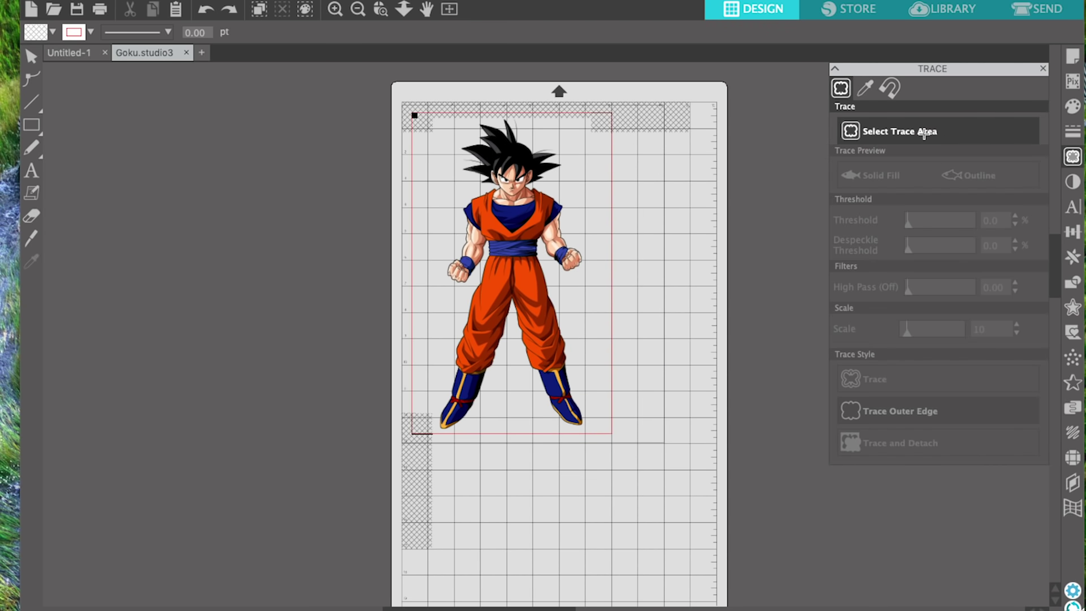
{"action": "mouse_move", "coordinate": [430, 113]}
{"action": "left_mouse_down"}
{"action": "mouse_move", "coordinate": [435, 133]}
{"action": "mouse_move", "coordinate": [594, 282]}
{"action": "mouse_move", "coordinate": [595, 440]}
{"action": "left_mouse_up"}
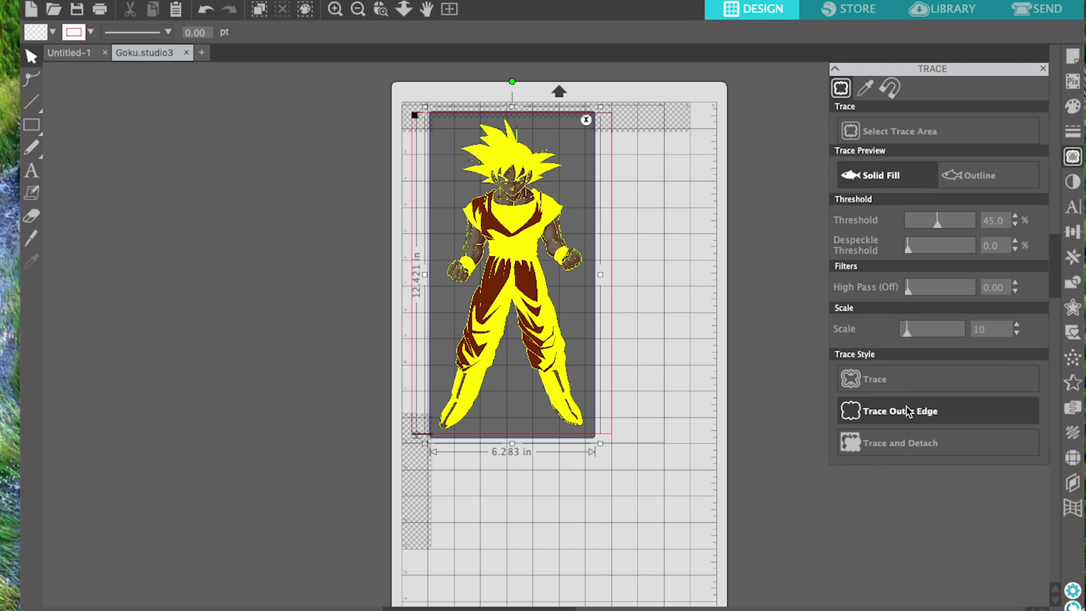
{"action": "left_click", "coordinate": [965, 176]}
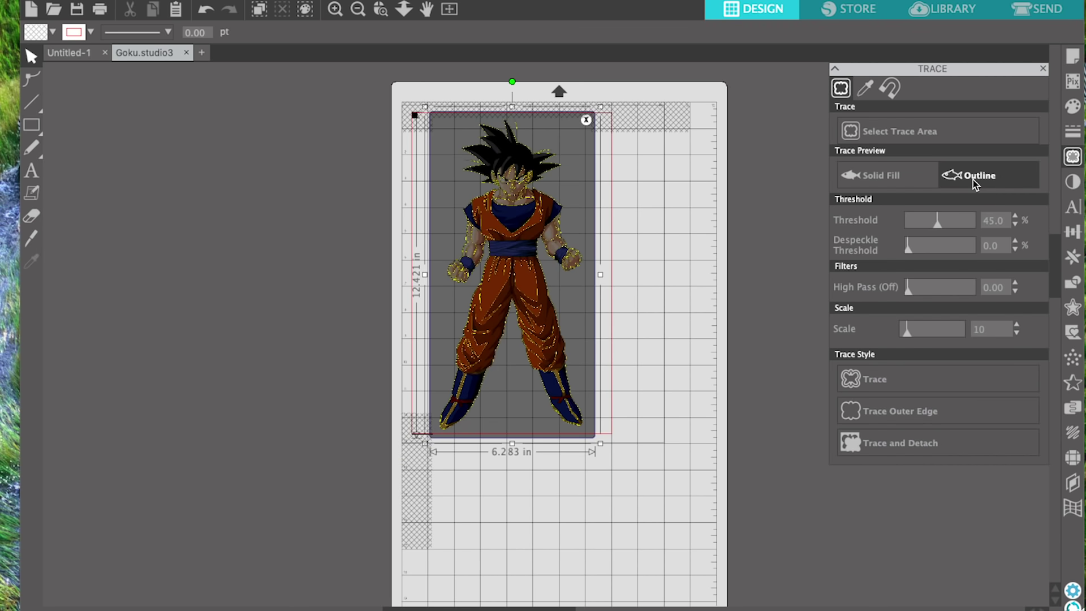
{"action": "left_click", "coordinate": [915, 412]}
Step: Check the traced outline by moving the Goku image aside and undoing the move, and open the cut sending settings
{"action": "mouse_move", "coordinate": [484, 286]}
{"action": "left_mouse_down"}
{"action": "mouse_move", "coordinate": [551, 274]}
{"action": "mouse_move", "coordinate": [679, 349]}
{"action": "left_mouse_up"}
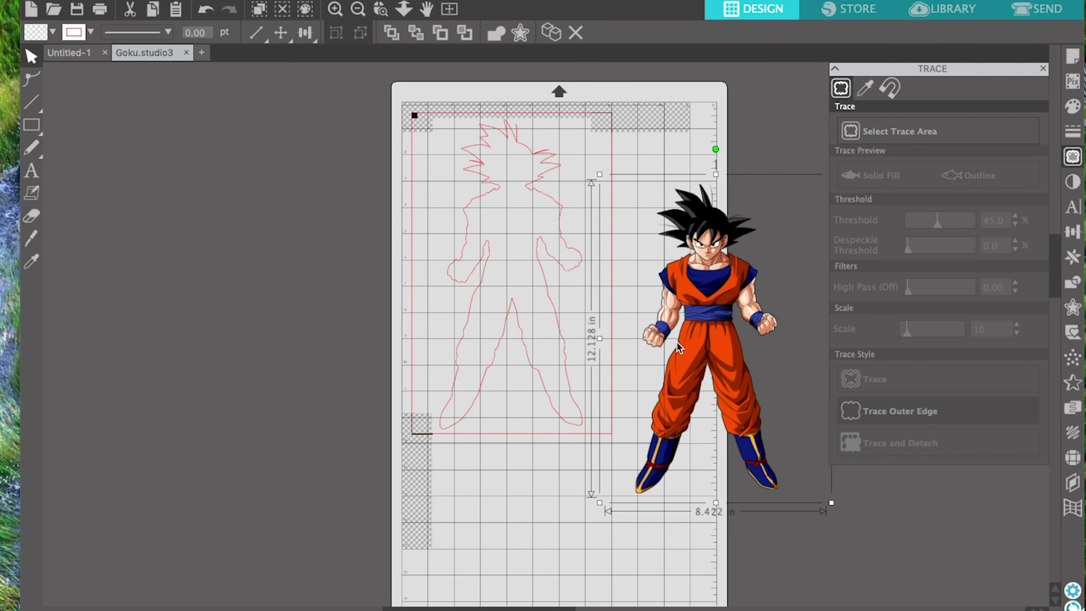
{"action": "key", "text": "ctrl+z"}
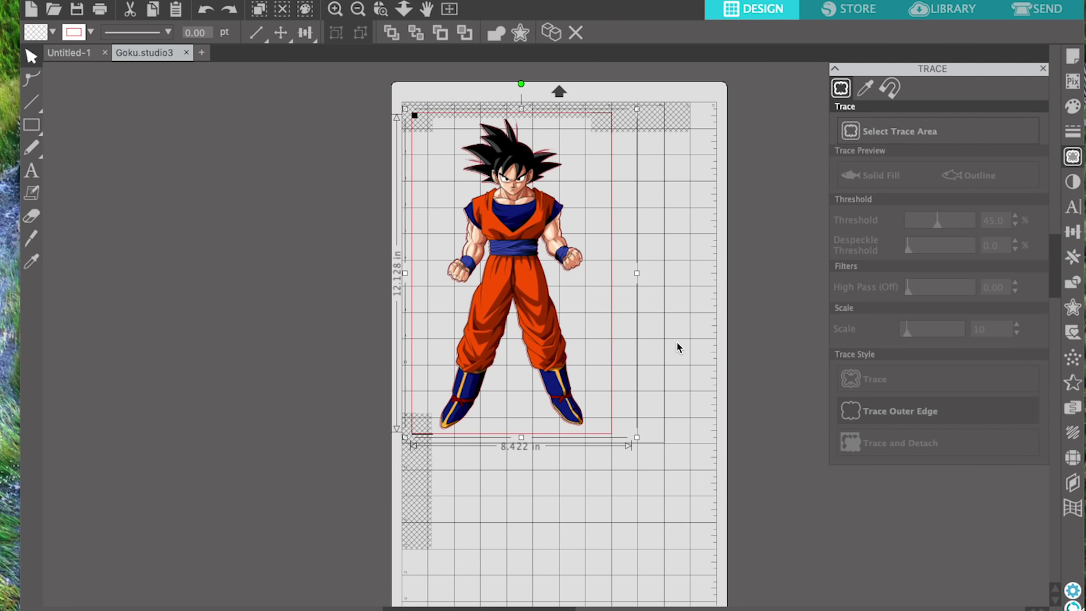
{"action": "left_click", "coordinate": [681, 280]}
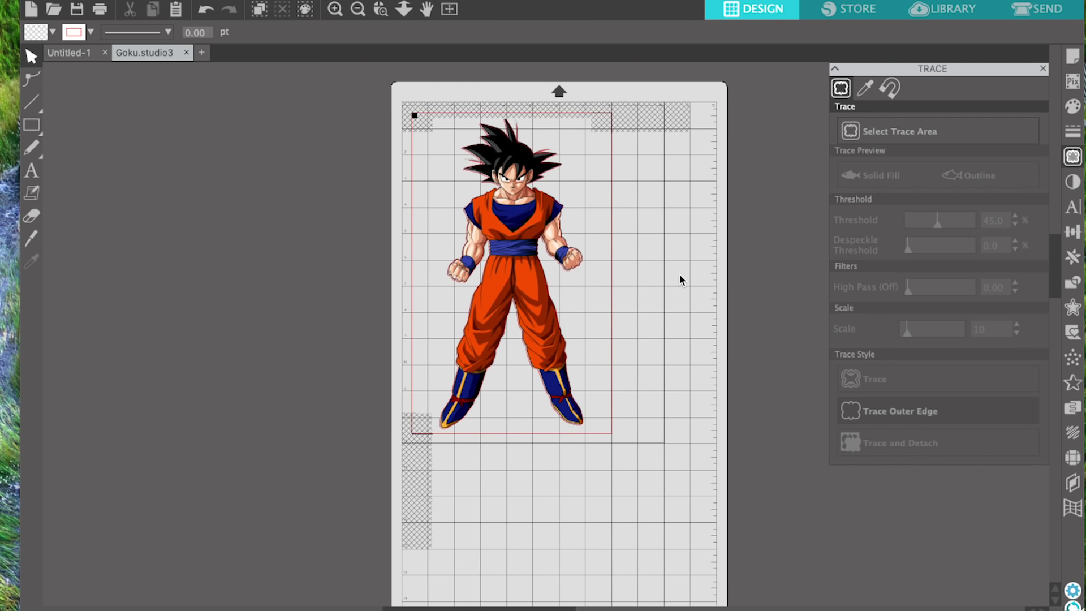
{"action": "left_click", "coordinate": [1048, 11]}
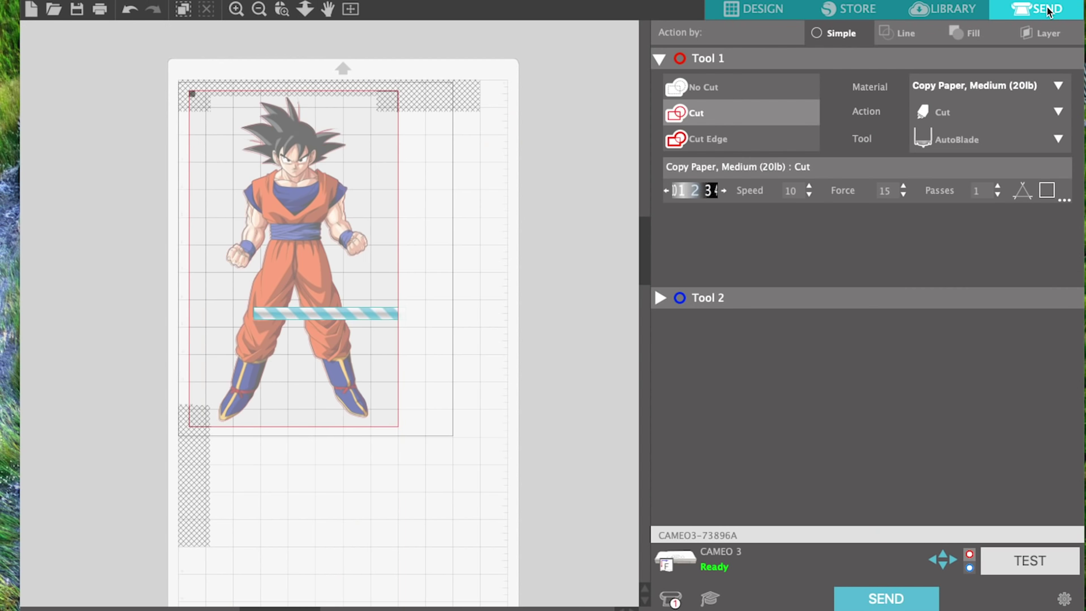